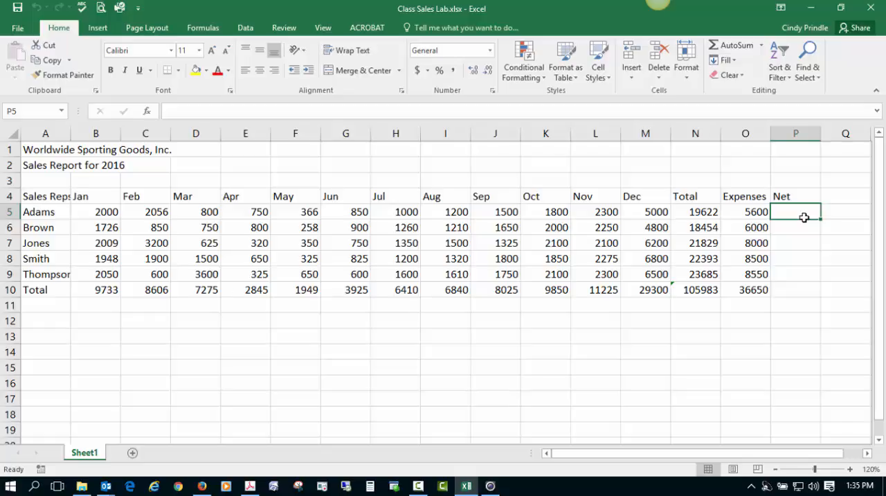
- Calculate the first sales rep's net in P5 by subtracting expenses from the total with the formula =N5-O5
{"action": "type", "text": "="}
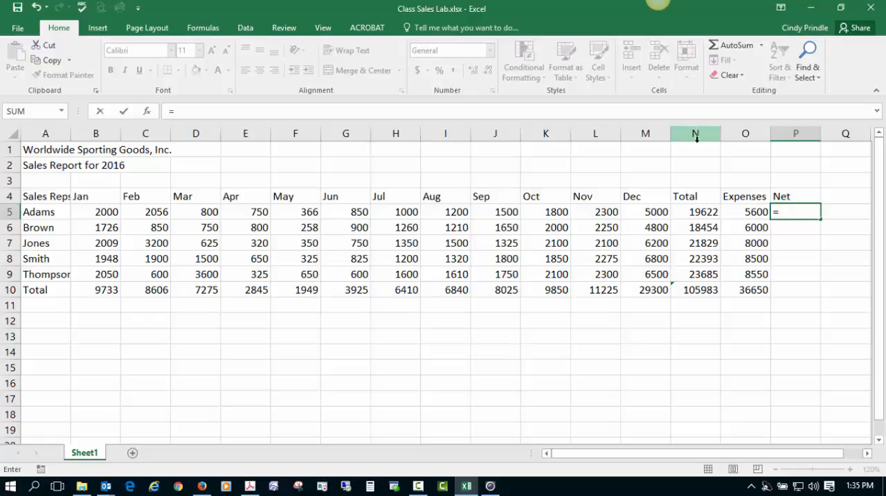
{"action": "left_click", "coordinate": [699, 214]}
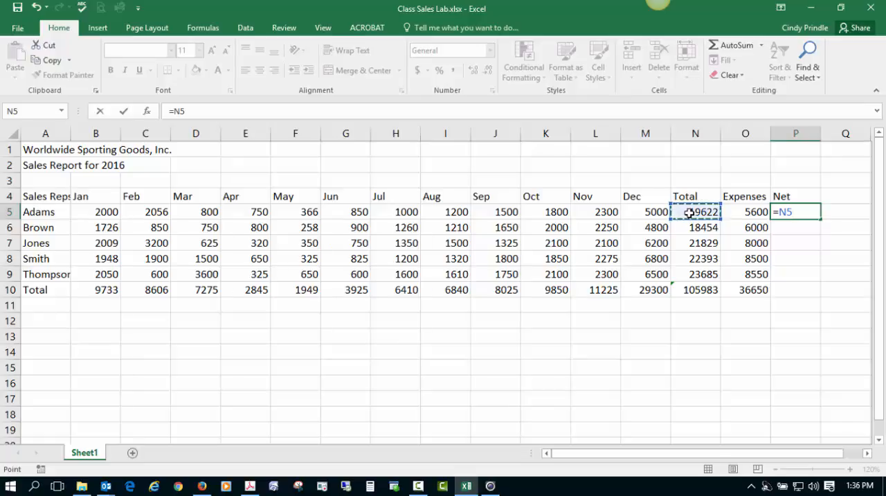
{"action": "type", "text": "-"}
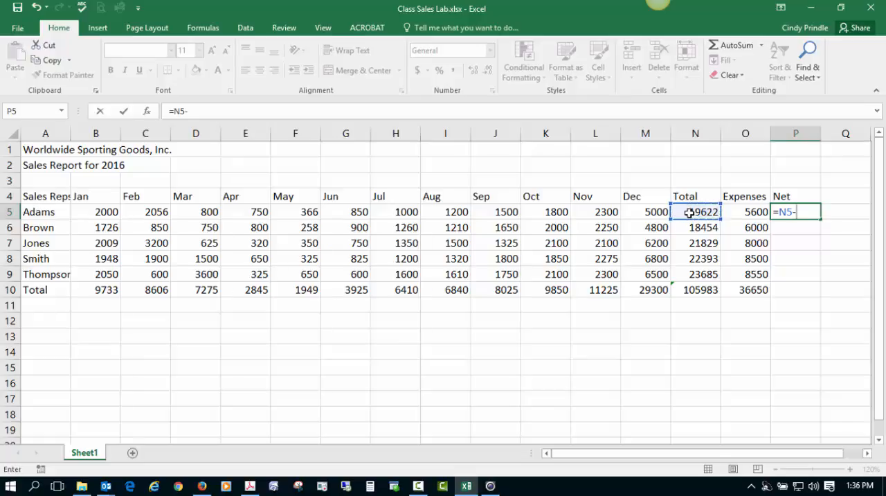
{"action": "left_click", "coordinate": [746, 211]}
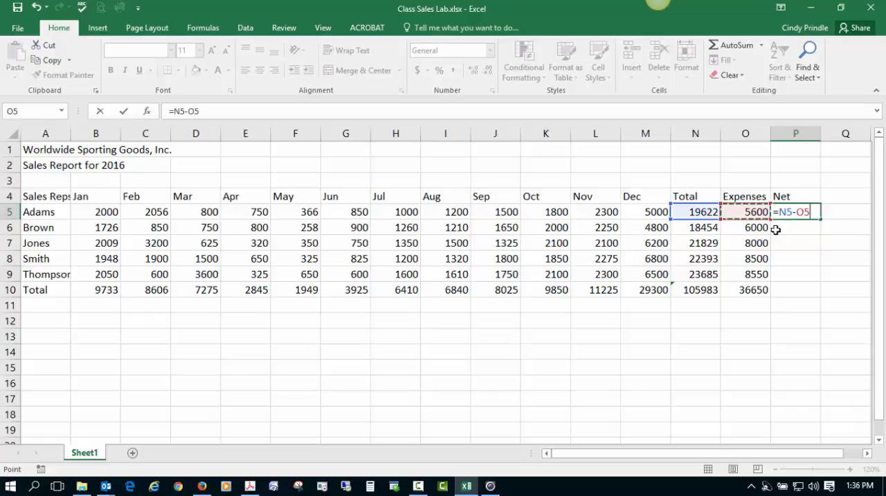
{"action": "key", "text": "Return"}
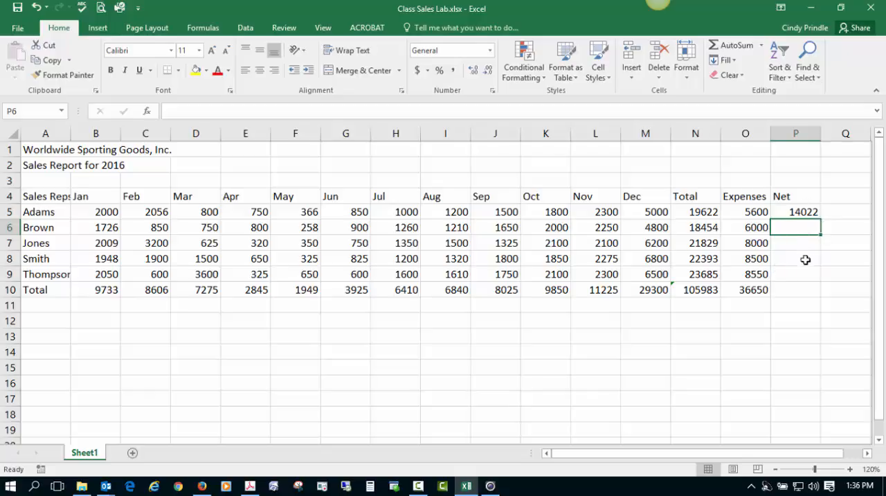
{"action": "left_click", "coordinate": [801, 212]}
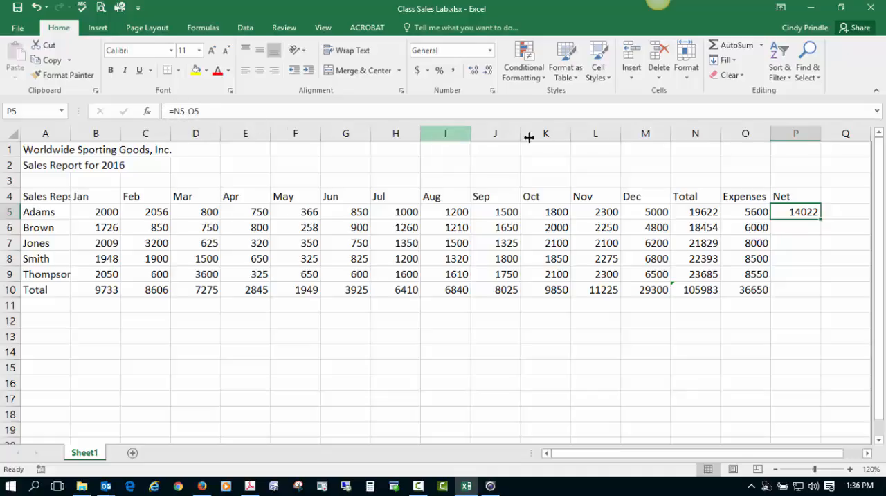
- Change the first sales rep's expenses in cell O5 to 5000
{"action": "left_click", "coordinate": [748, 215]}
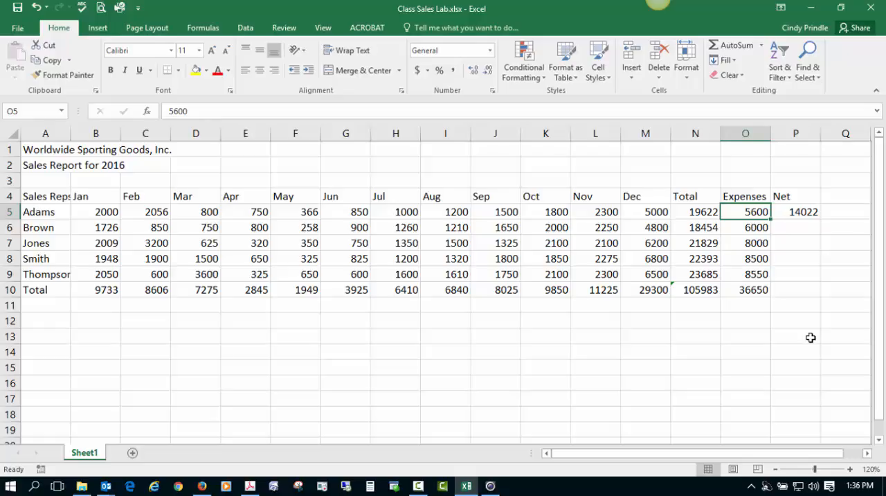
{"action": "type", "text": "5000"}
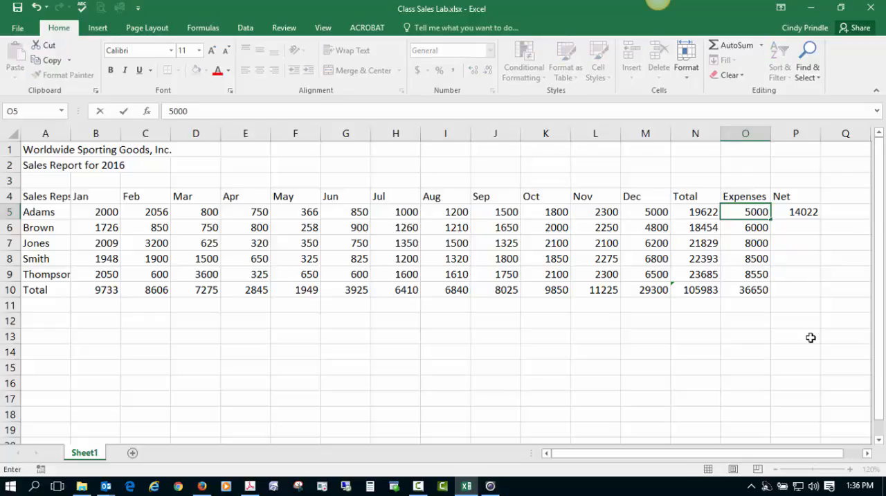
{"action": "key", "text": "Return"}
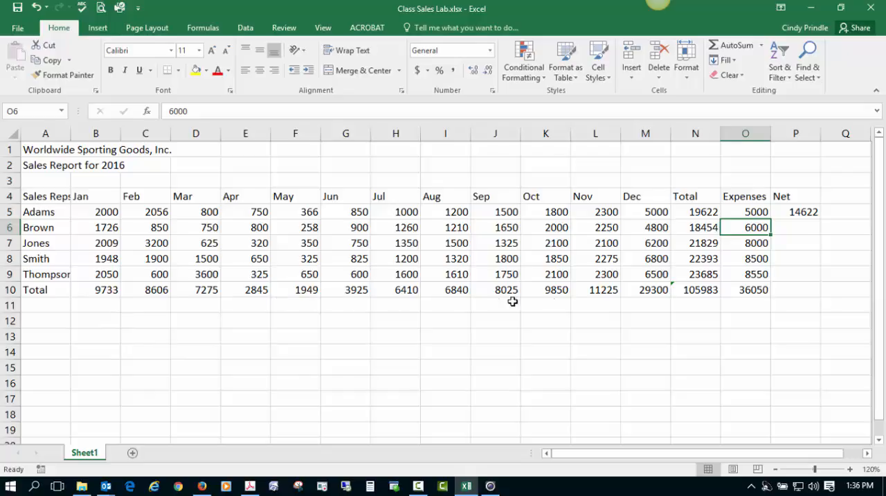
- Copy the Net formula from P5 down through P10 and check the cell references in the copied formulas
{"action": "left_click", "coordinate": [801, 212]}
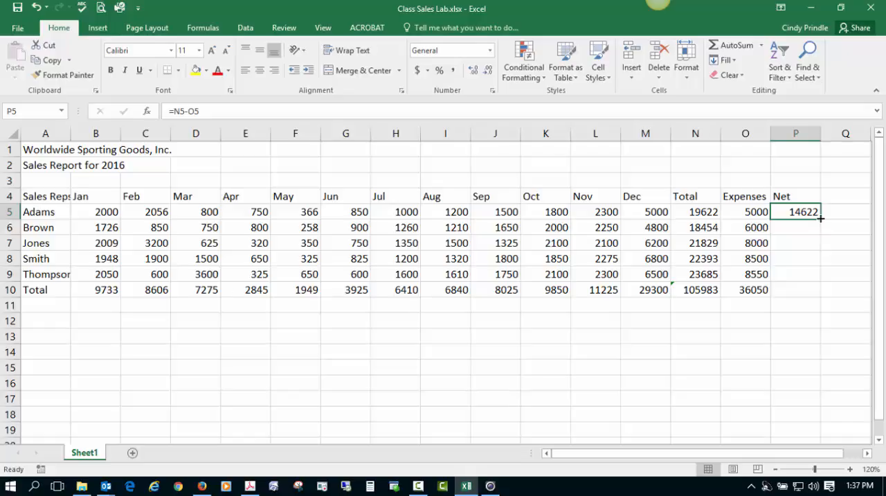
{"action": "left_click_drag", "start_coordinate": [820, 218], "coordinate": [805, 294]}
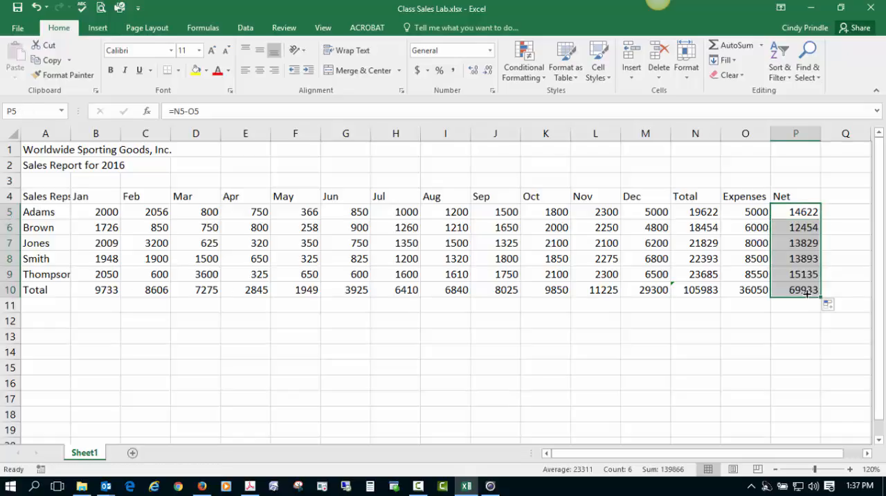
{"action": "left_click", "coordinate": [801, 229]}
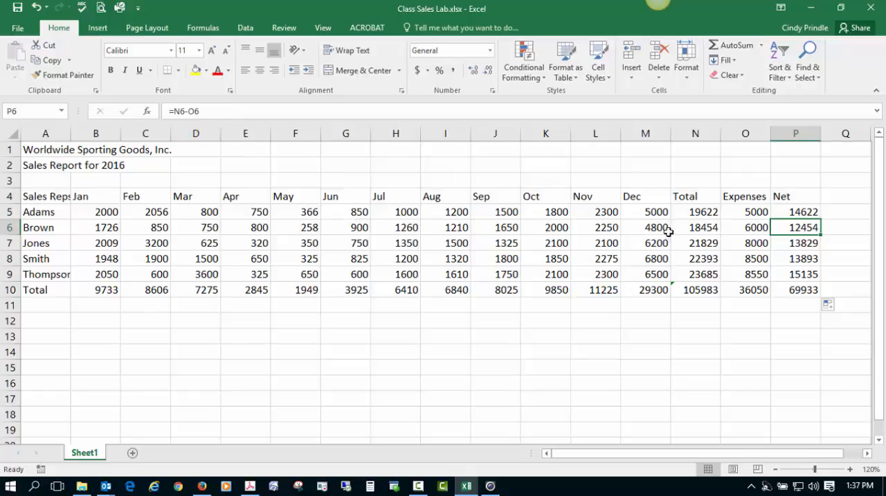
{"action": "left_click", "coordinate": [808, 245]}
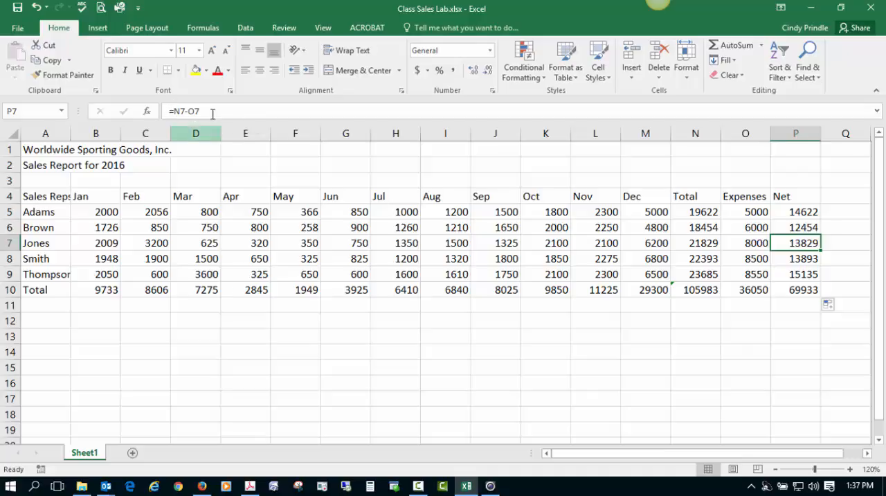
{"action": "left_click", "coordinate": [806, 262]}
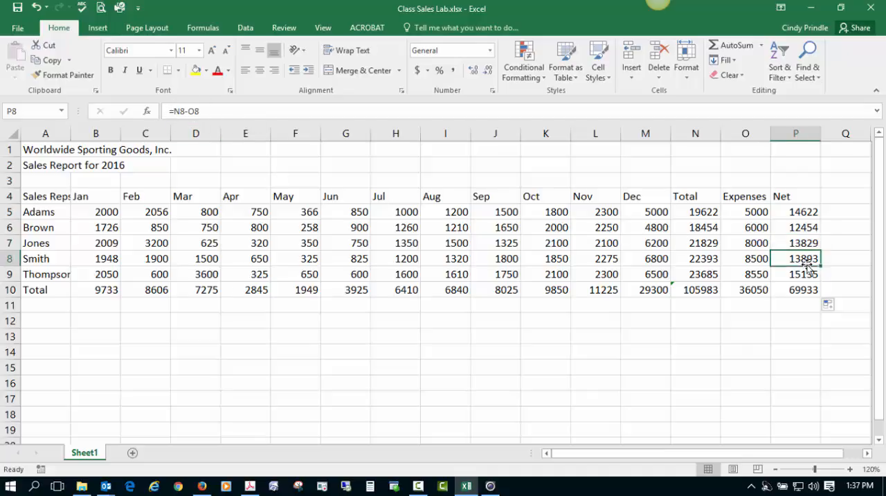
{"action": "left_click", "coordinate": [803, 288]}
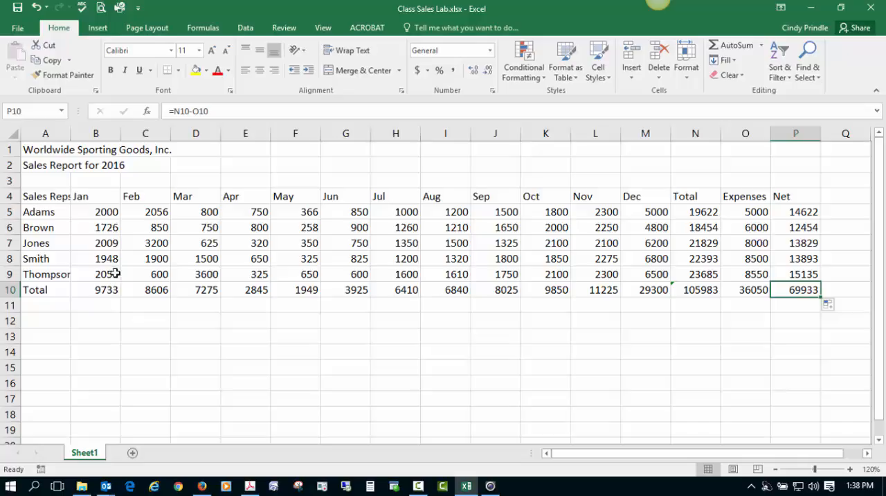
- Center and bold the column headings from Jan through Net in B4:P4
{"action": "mouse_move", "coordinate": [95, 197]}
{"action": "left_mouse_down"}
{"action": "mouse_move", "coordinate": [131, 196]}
{"action": "mouse_move", "coordinate": [95, 198]}
{"action": "left_mouse_up"}
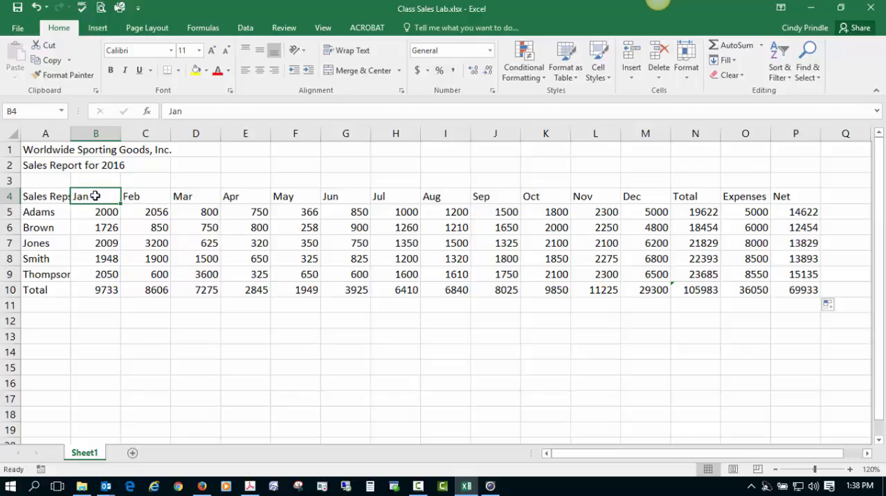
{"action": "left_click_drag", "start_coordinate": [105, 194], "coordinate": [779, 198]}
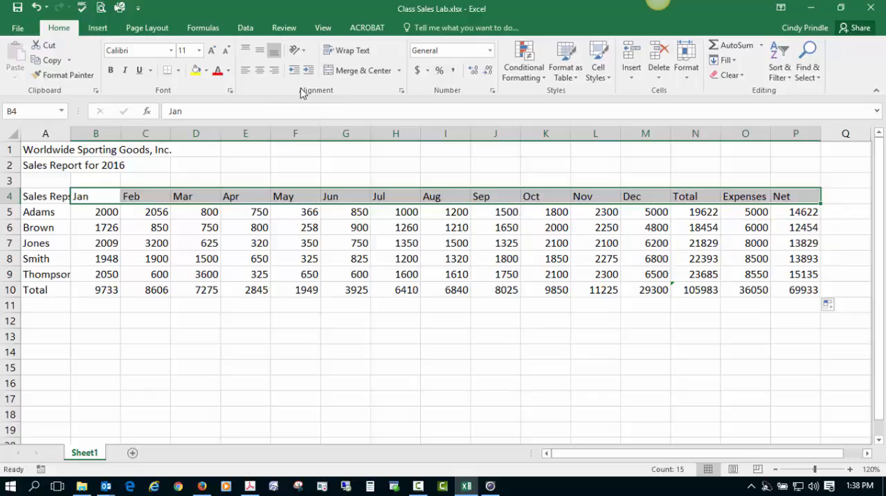
{"action": "left_click", "coordinate": [260, 72]}
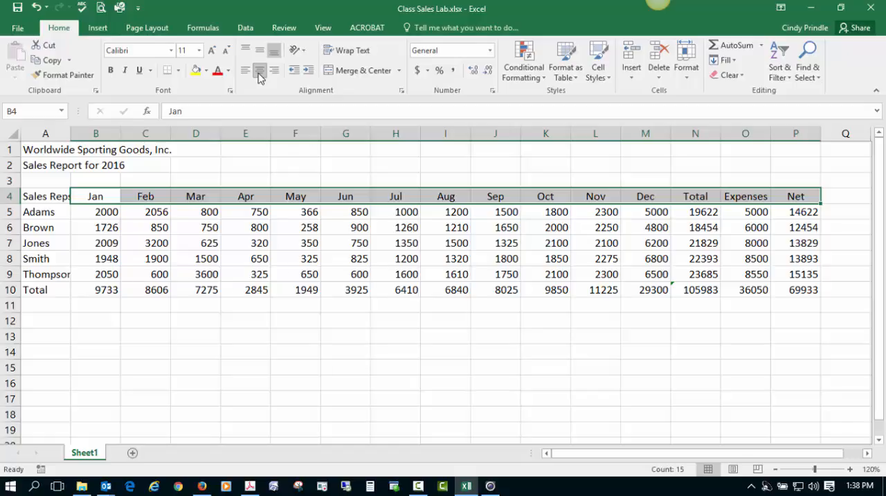
{"action": "left_click", "coordinate": [111, 72]}
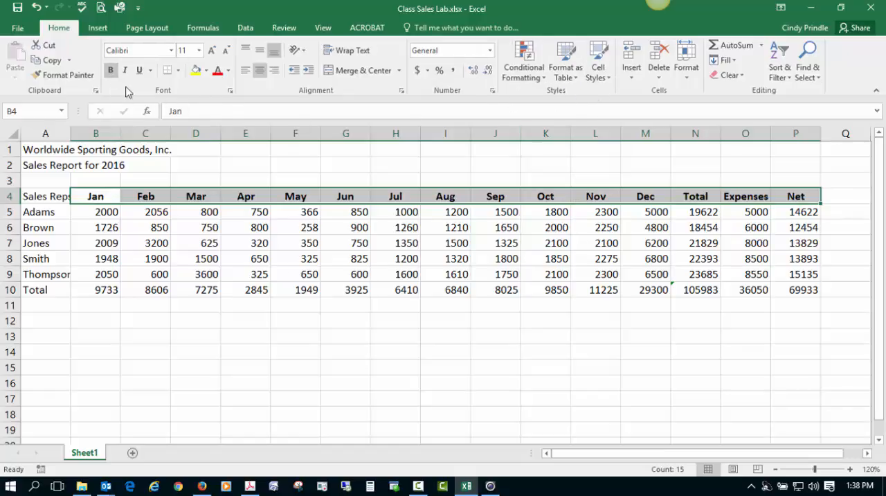
- Apply the Heading 3 cell style to the column headings in B4:P4
{"action": "left_click", "coordinate": [605, 77]}
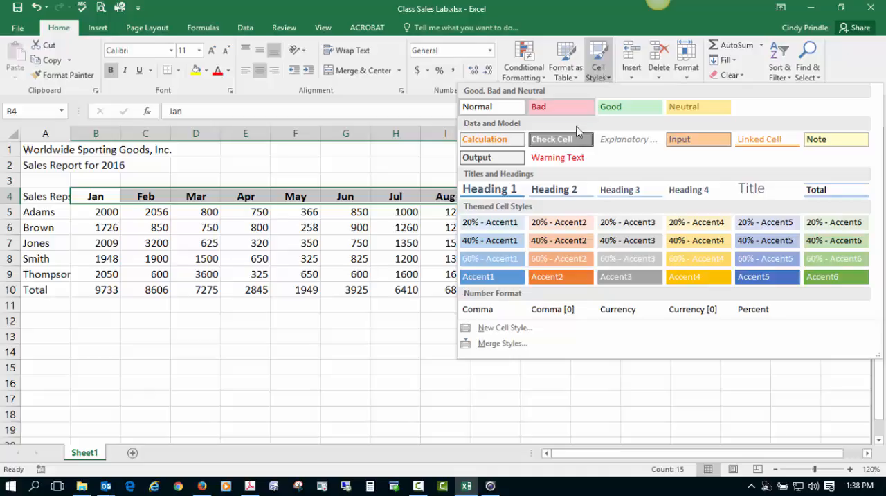
{"action": "left_click", "coordinate": [632, 196]}
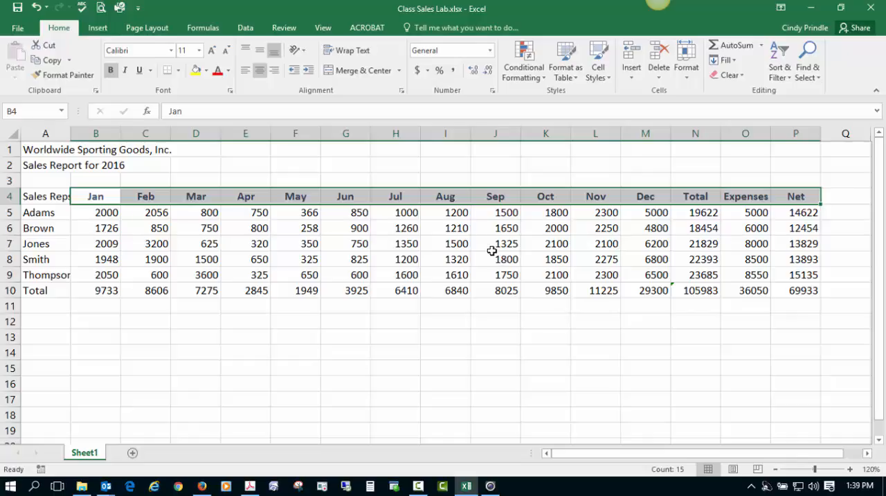
{"action": "left_click", "coordinate": [411, 223]}
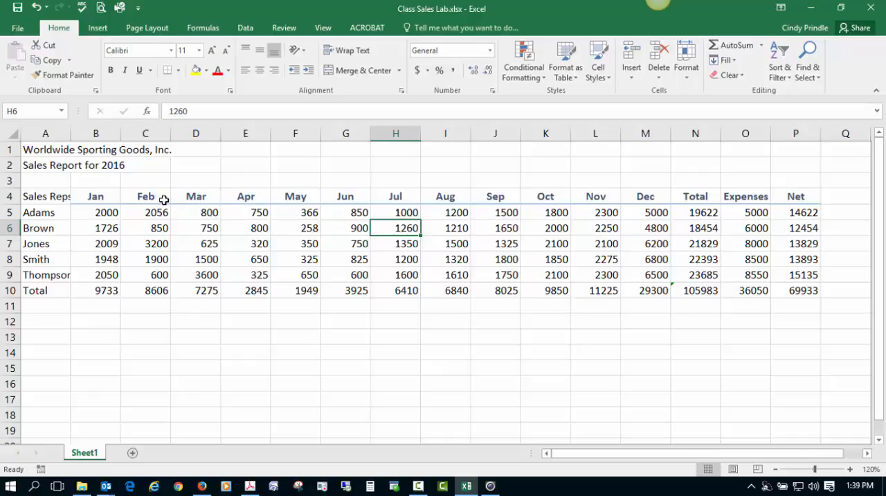
- Apply the Heading 3 cell style to the Sales Reps heading in A4
{"action": "left_click", "coordinate": [51, 197]}
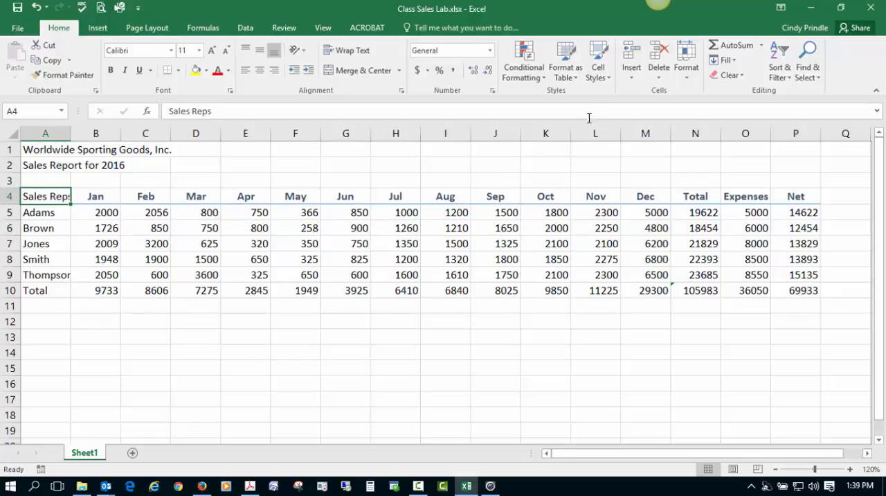
{"action": "left_click", "coordinate": [602, 72]}
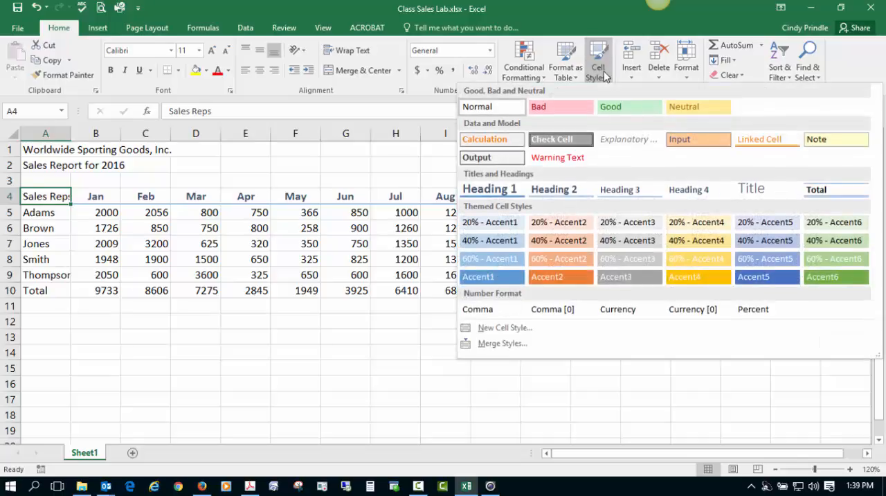
{"action": "left_click", "coordinate": [648, 193]}
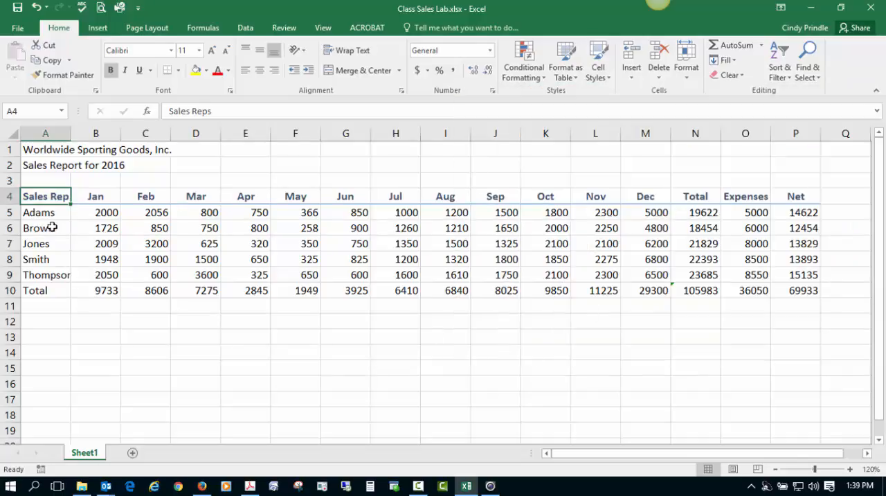
{"action": "left_click", "coordinate": [52, 227]}
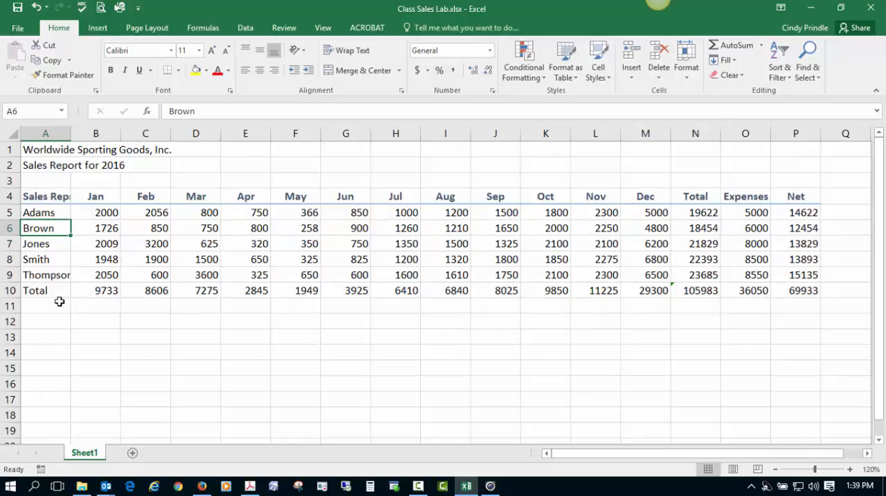
- Apply the Total cell style to the whole total row, A10:P10
{"action": "left_click", "coordinate": [50, 289]}
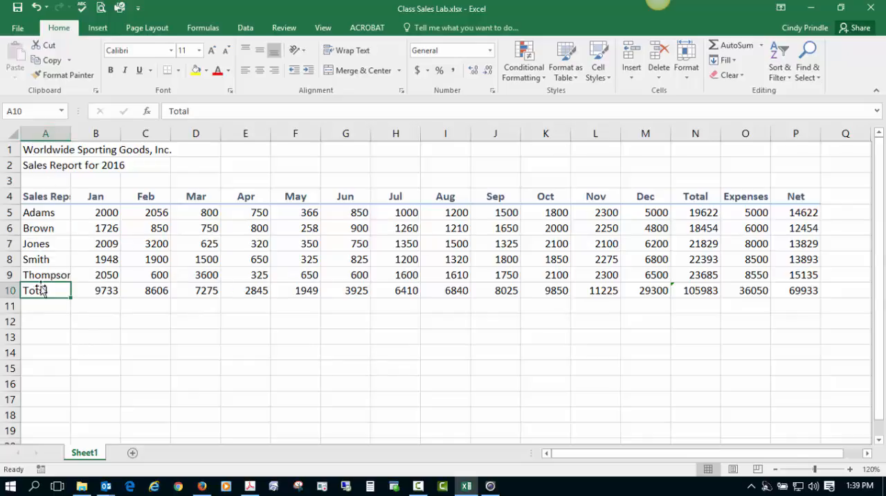
{"action": "left_click_drag", "start_coordinate": [36, 291], "coordinate": [782, 287]}
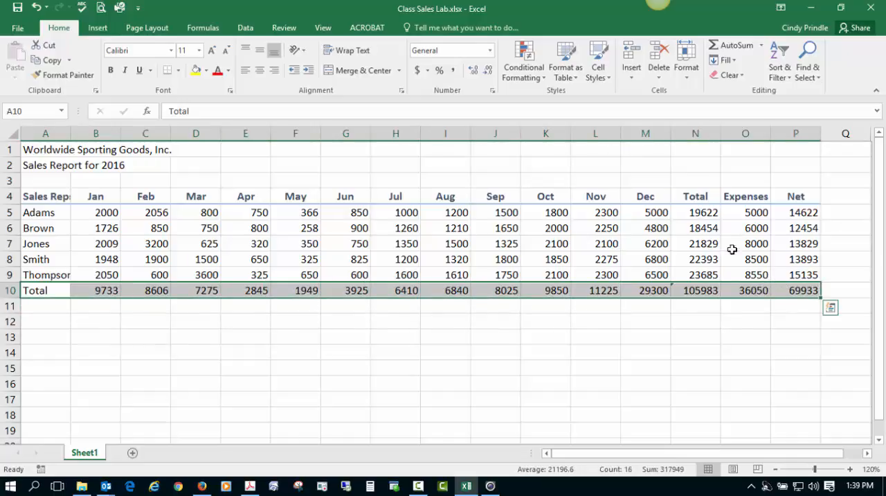
{"action": "left_click", "coordinate": [599, 75]}
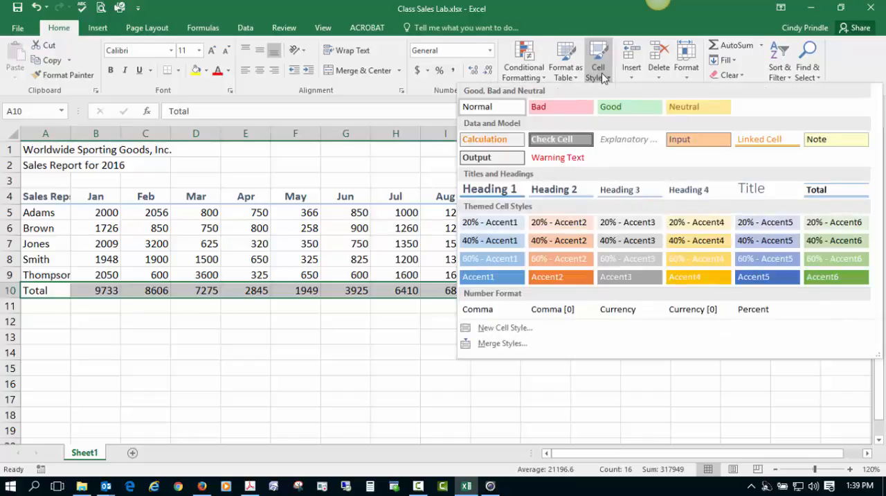
{"action": "left_click", "coordinate": [834, 197]}
{"action": "left_click", "coordinate": [451, 390]}
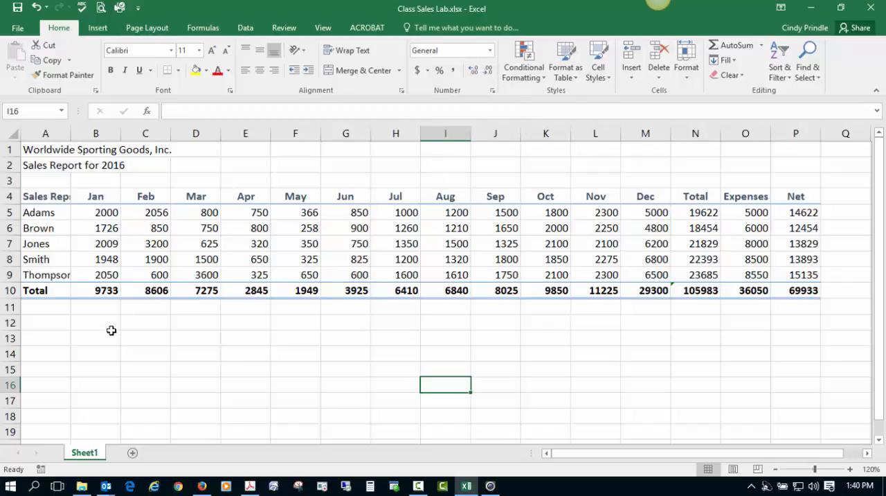
- Format the total row's amounts in B10:P10 with the Accounting Number Format in dollars
{"action": "left_click", "coordinate": [109, 293]}
{"action": "left_click_drag", "start_coordinate": [109, 293], "coordinate": [775, 287]}
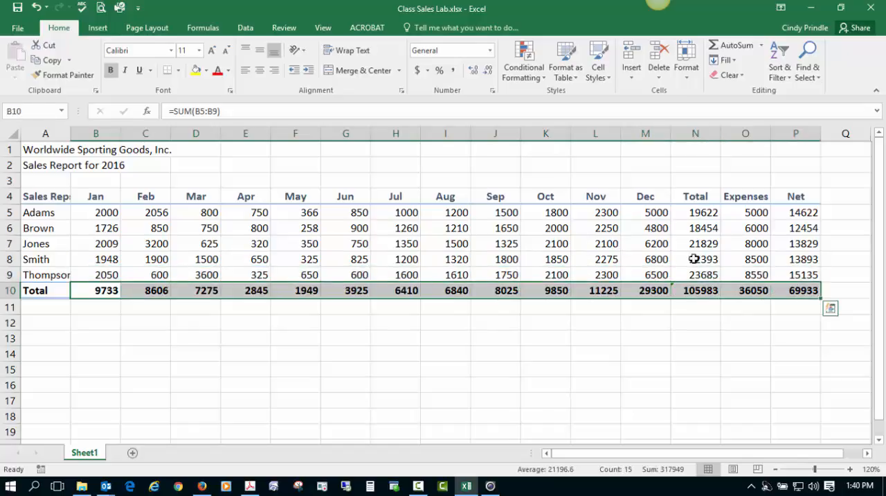
{"action": "left_click", "coordinate": [417, 70]}
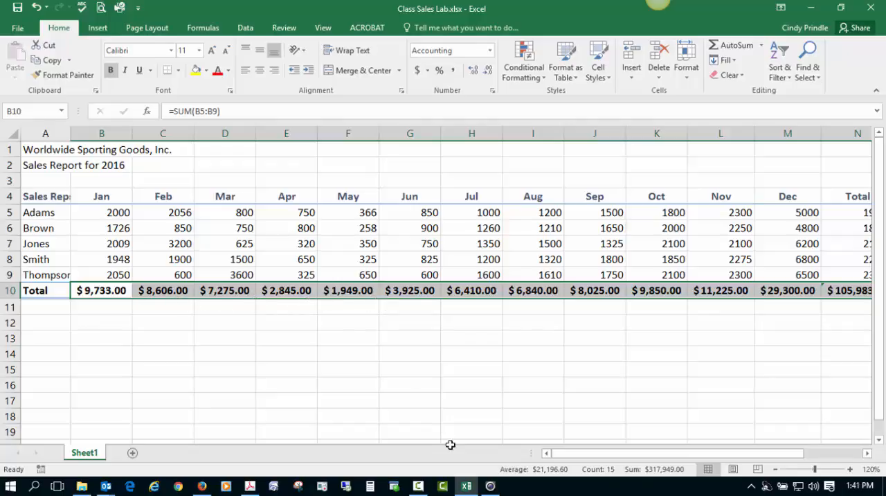
{"action": "mouse_move", "coordinate": [639, 461]}
{"action": "left_mouse_down"}
{"action": "mouse_move", "coordinate": [696, 463]}
{"action": "mouse_move", "coordinate": [633, 460]}
{"action": "left_mouse_up"}
- Apply Comma Style to the sales reps' figures from Jan through Net in B5:P9
{"action": "left_click", "coordinate": [97, 211]}
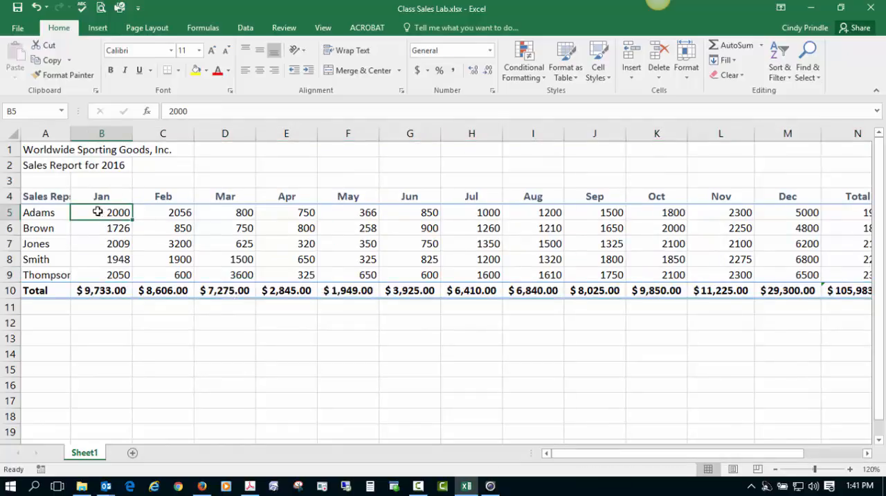
{"action": "left_click_drag", "start_coordinate": [98, 218], "coordinate": [774, 271]}
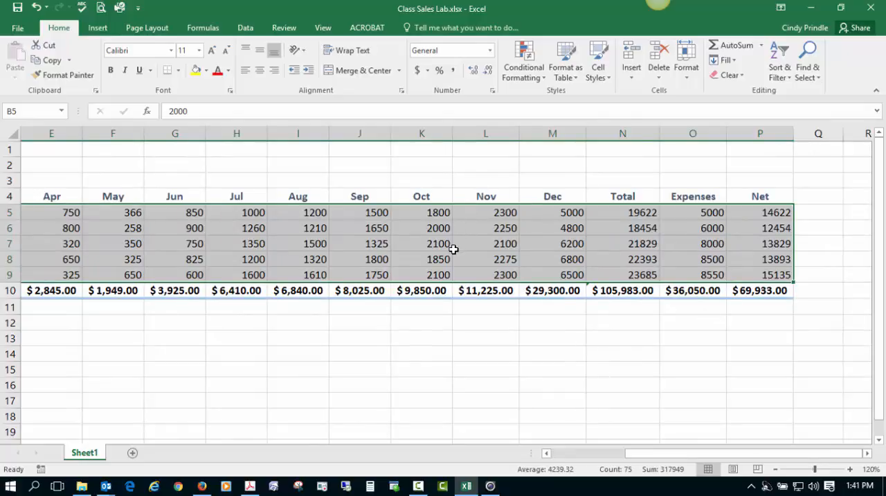
{"action": "left_click", "coordinate": [453, 71]}
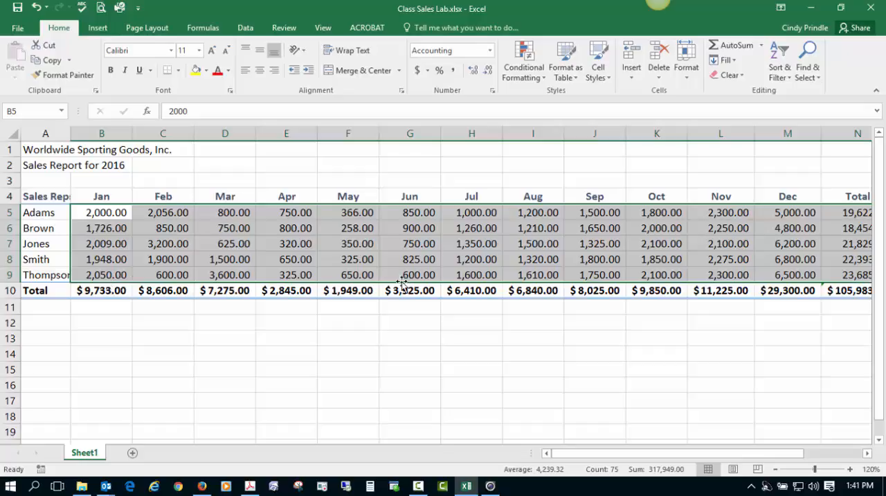
- Widen column A slightly so the Sales Reps heading and the longest rep name fit
{"action": "left_click", "coordinate": [438, 258]}
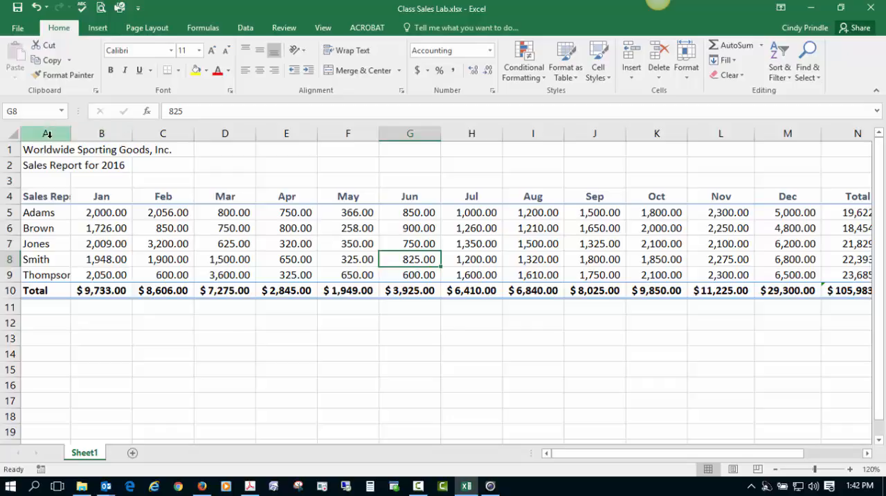
{"action": "left_click_drag", "start_coordinate": [70, 132], "coordinate": [84, 133]}
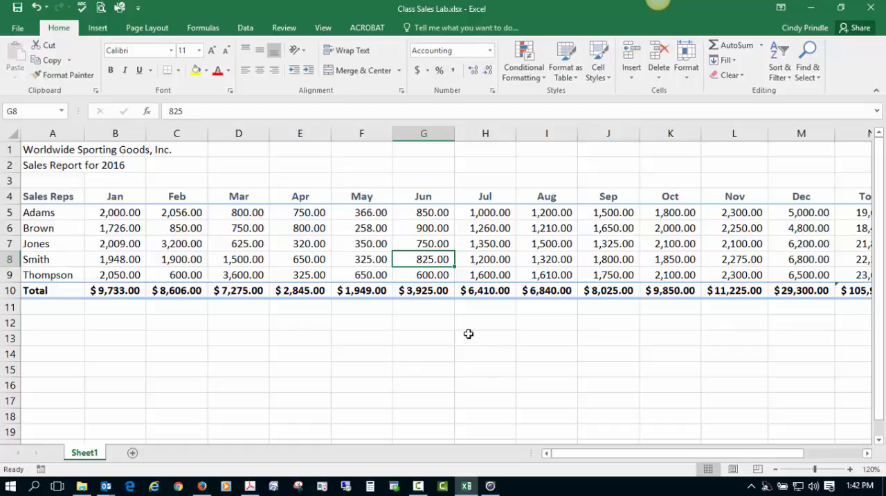
- Apply the Title cell style to the company name in A1 and the report heading in A2
{"action": "left_click", "coordinate": [61, 151]}
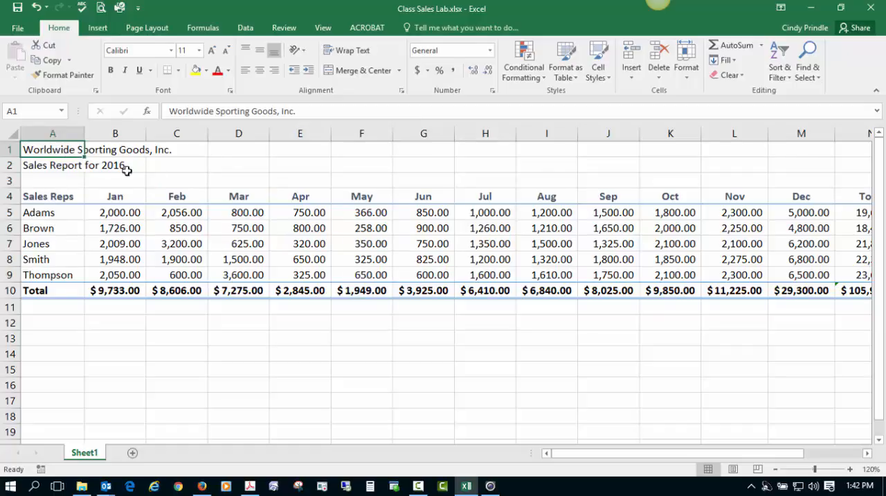
{"action": "left_click", "coordinate": [605, 81]}
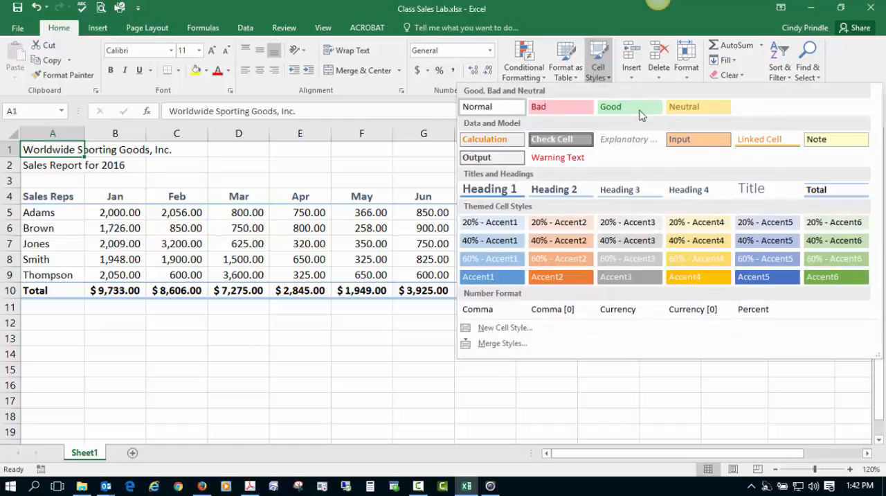
{"action": "left_click", "coordinate": [773, 191]}
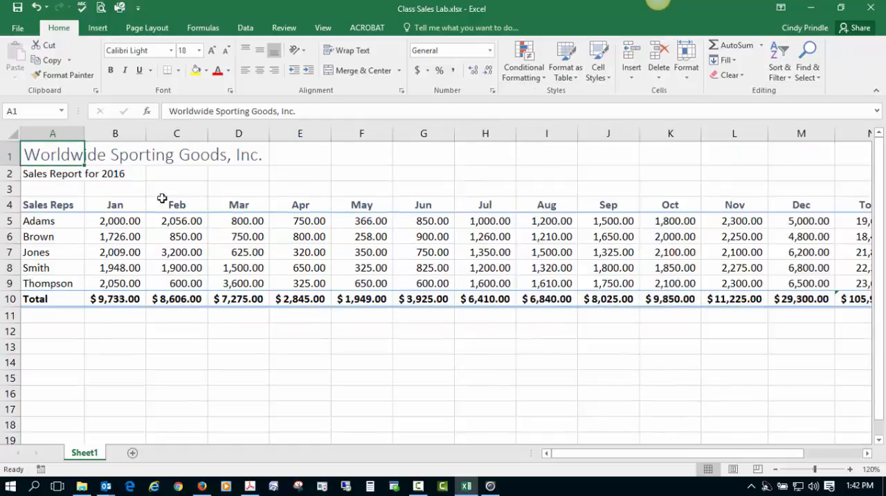
{"action": "left_click", "coordinate": [42, 172]}
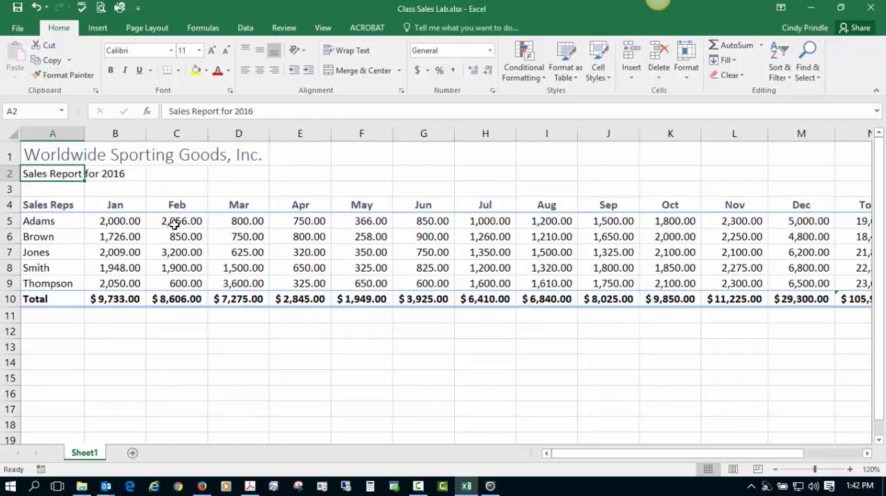
{"action": "left_click", "coordinate": [598, 75]}
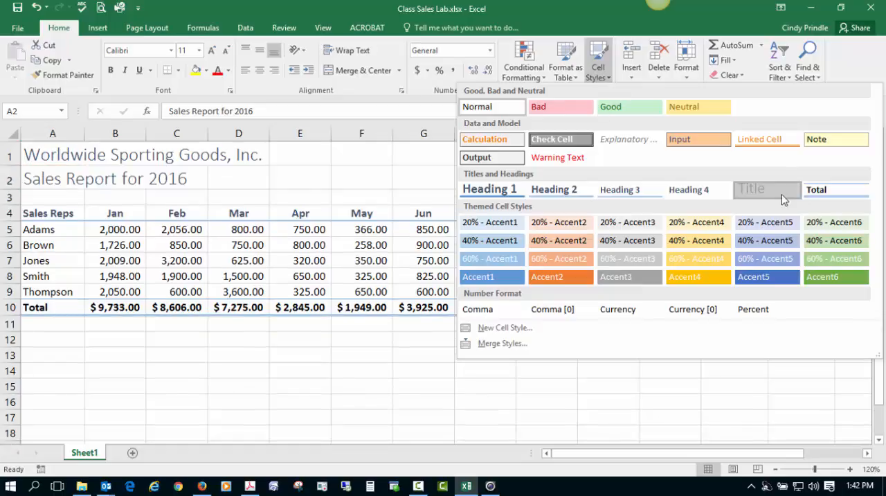
{"action": "left_click", "coordinate": [782, 193]}
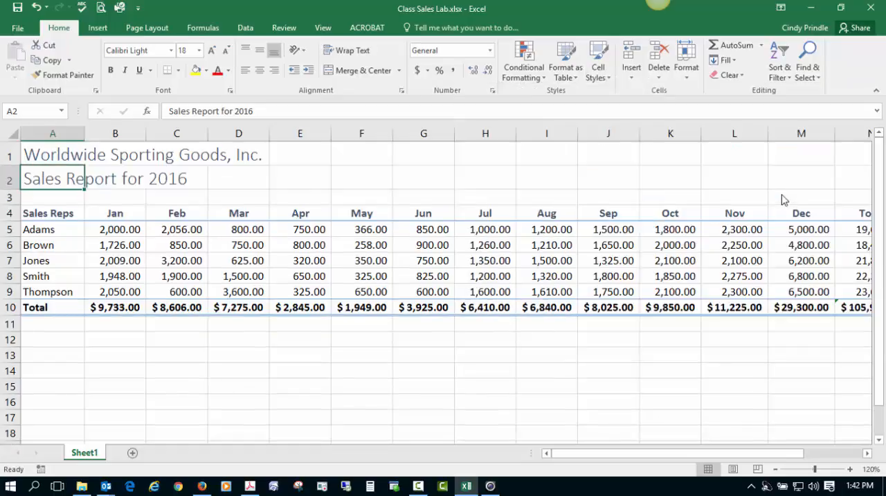
- Set the font size of the Sales Report for 2016 heading in A2 to 14
{"action": "left_click", "coordinate": [43, 155]}
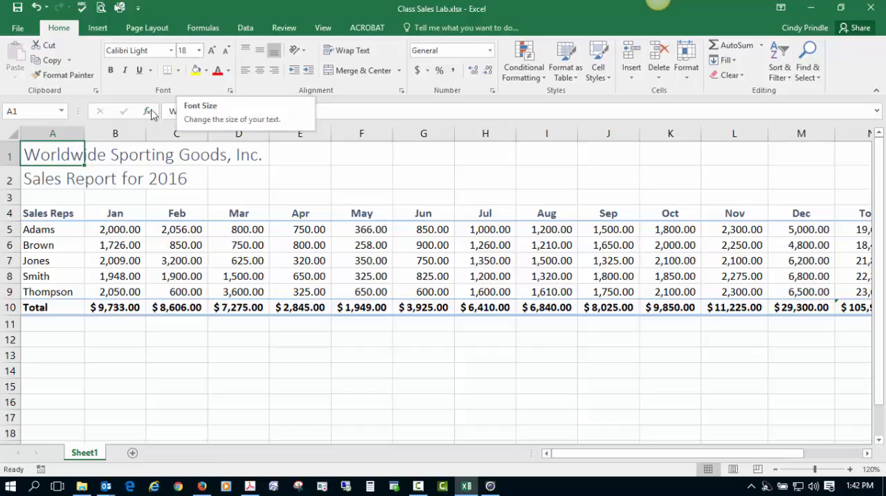
{"action": "left_click", "coordinate": [51, 180]}
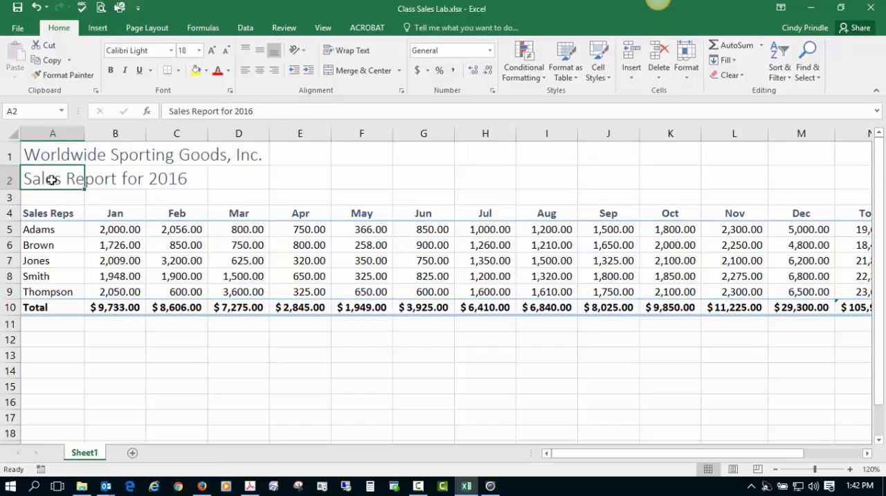
{"action": "left_click", "coordinate": [199, 51]}
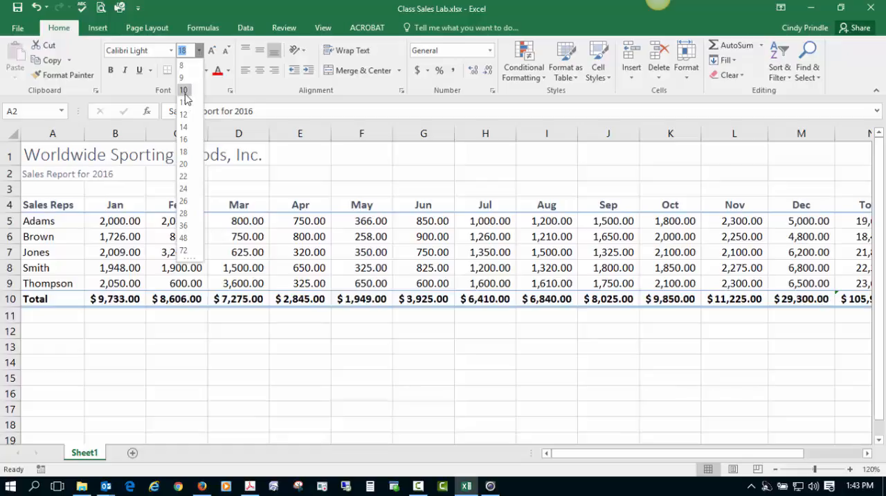
{"action": "left_click", "coordinate": [183, 128]}
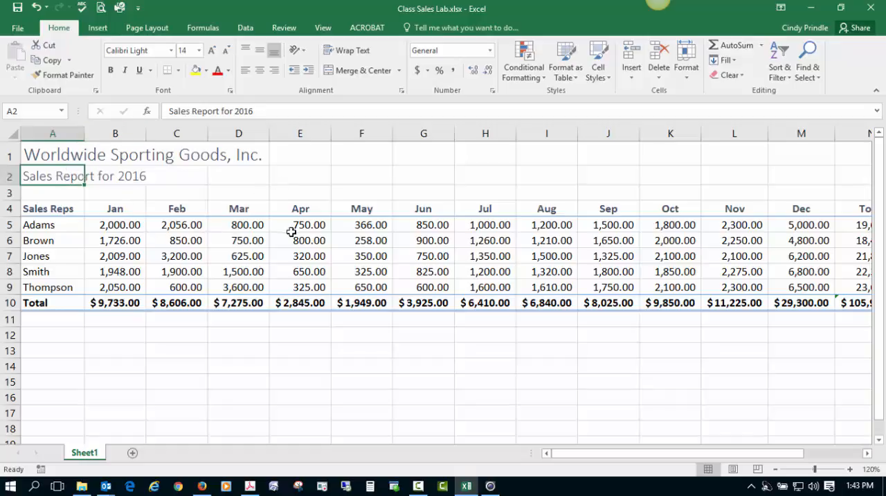
{"action": "left_click", "coordinate": [291, 241]}
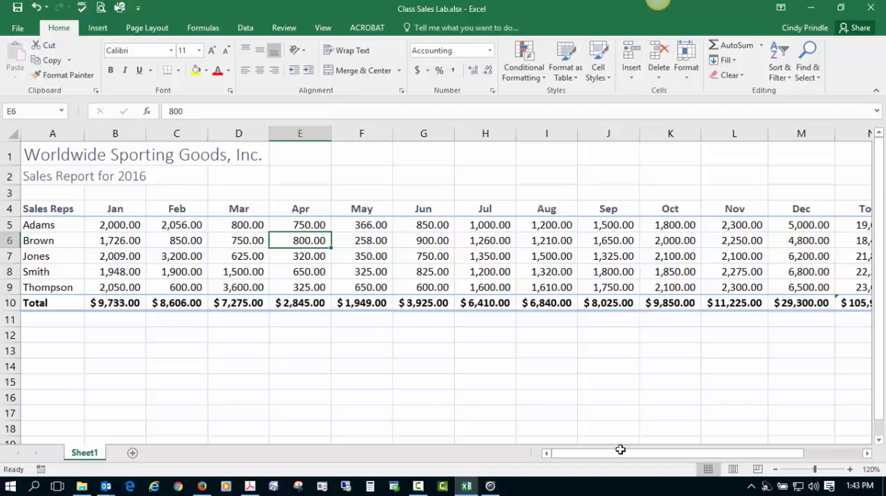
- Insert a 3-D pie chart from the sales reps in A4:A9 and their yearly totals in N4:N9
{"action": "left_click_drag", "start_coordinate": [772, 455], "coordinate": [853, 461]}
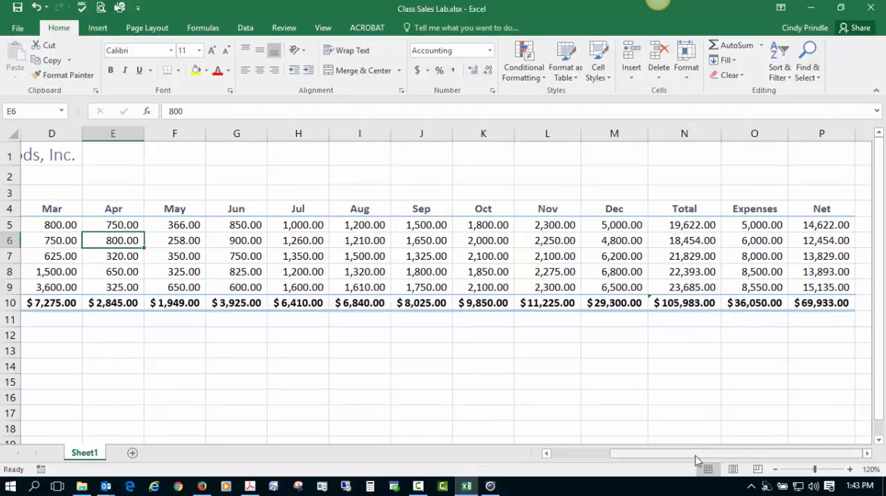
{"action": "left_click_drag", "start_coordinate": [694, 458], "coordinate": [585, 457]}
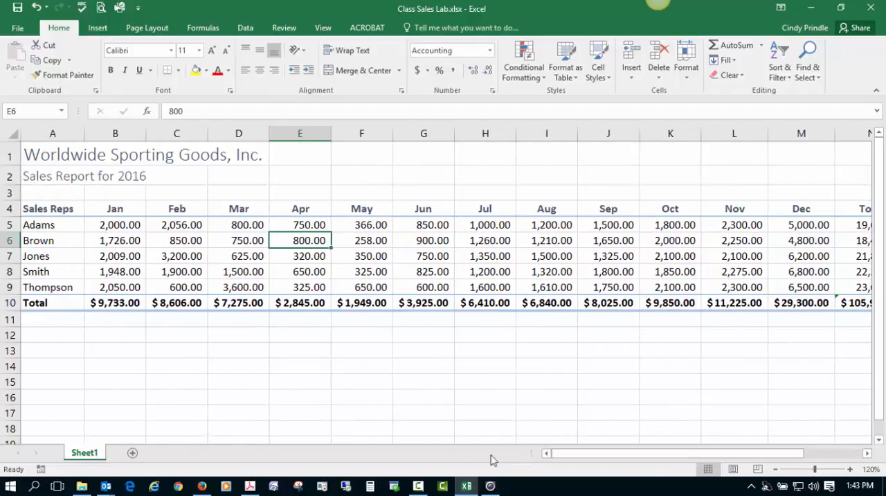
{"action": "left_click", "coordinate": [59, 208]}
{"action": "left_click_drag", "start_coordinate": [58, 210], "coordinate": [43, 287]}
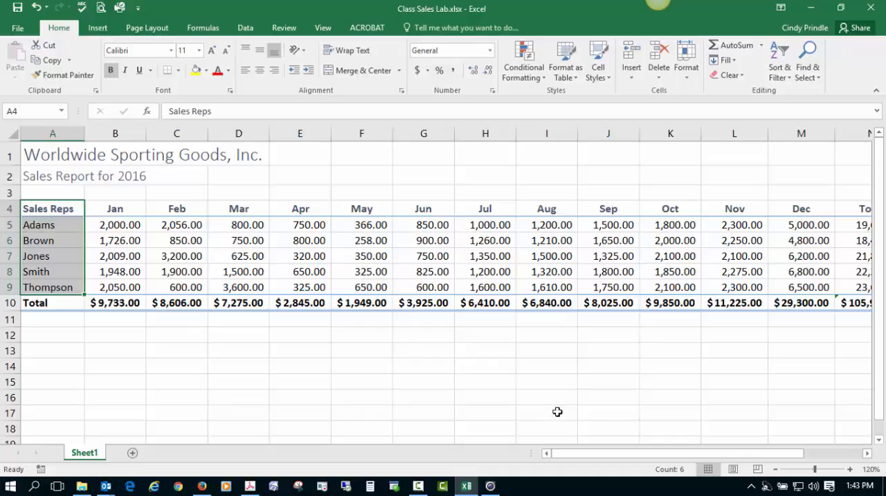
{"action": "left_click_drag", "start_coordinate": [737, 454], "coordinate": [818, 462]}
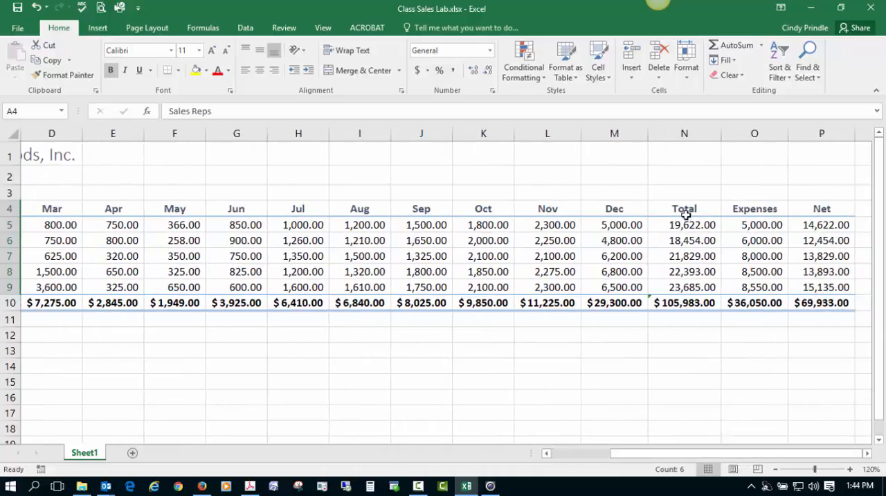
{"action": "left_click", "coordinate": [685, 211], "text": "ctrl"}
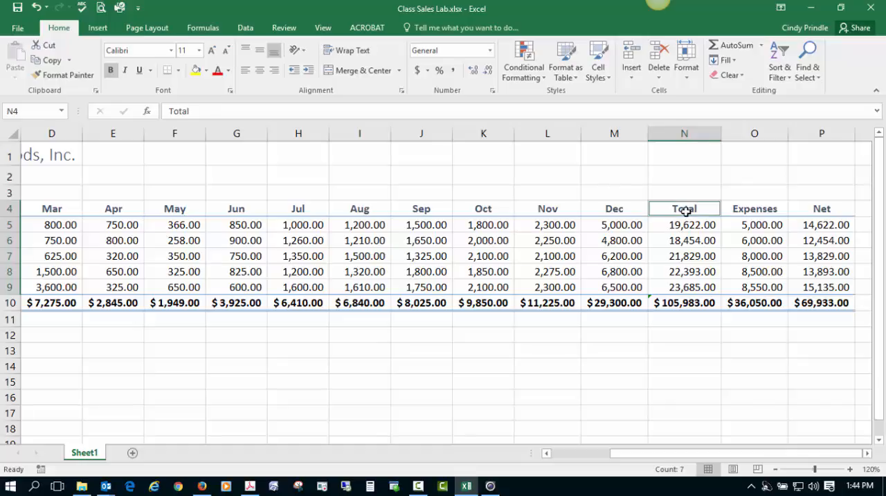
{"action": "left_click_drag", "start_coordinate": [685, 217], "coordinate": [685, 289]}
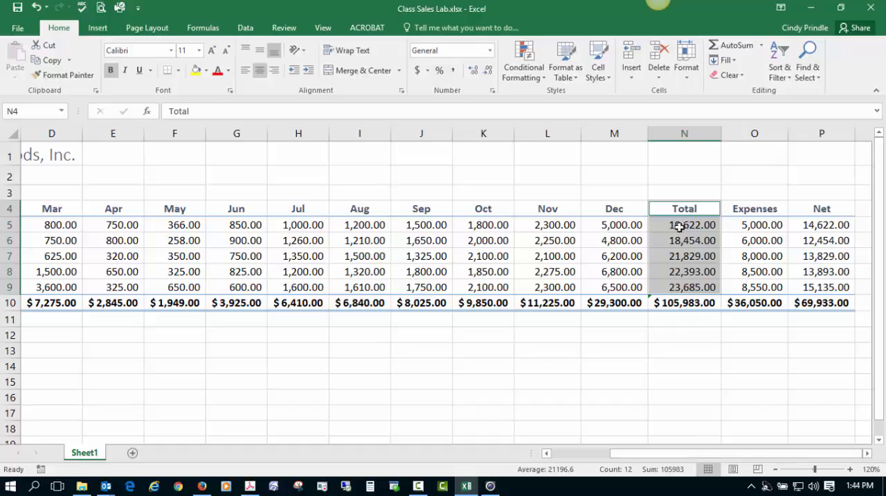
{"action": "left_click_drag", "start_coordinate": [672, 456], "coordinate": [542, 465]}
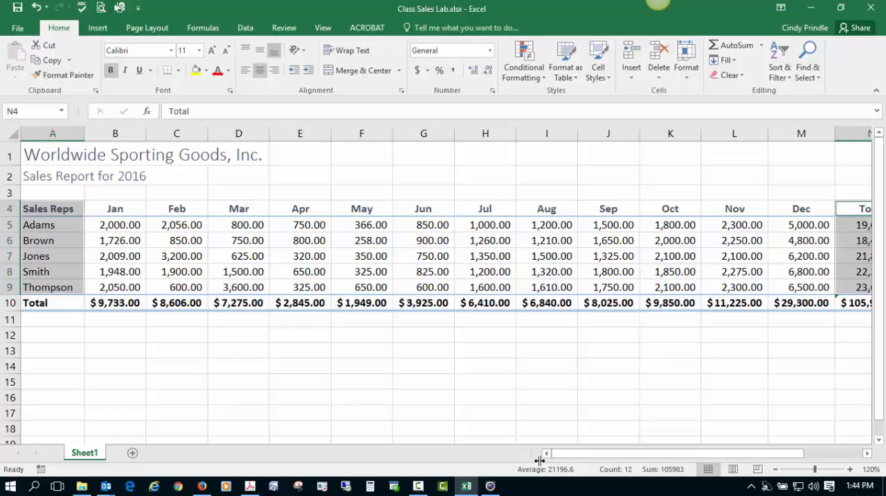
{"action": "left_click", "coordinate": [98, 28]}
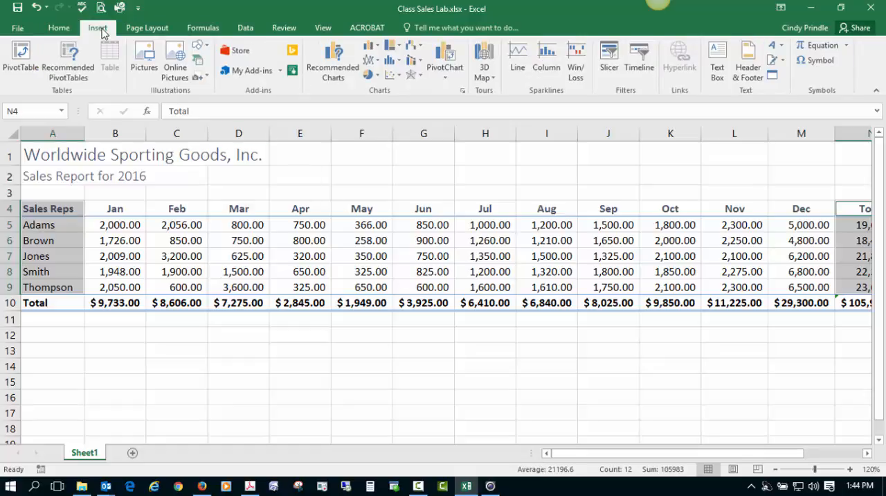
{"action": "left_click", "coordinate": [369, 75]}
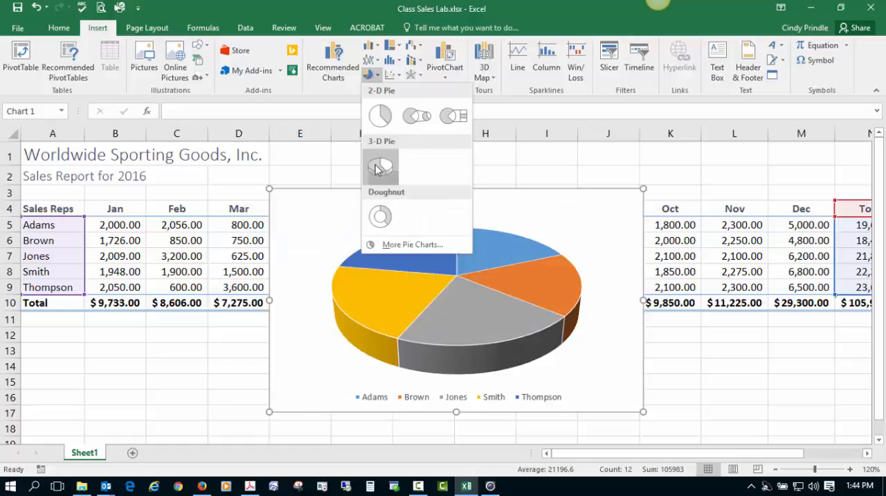
{"action": "left_click", "coordinate": [380, 166]}
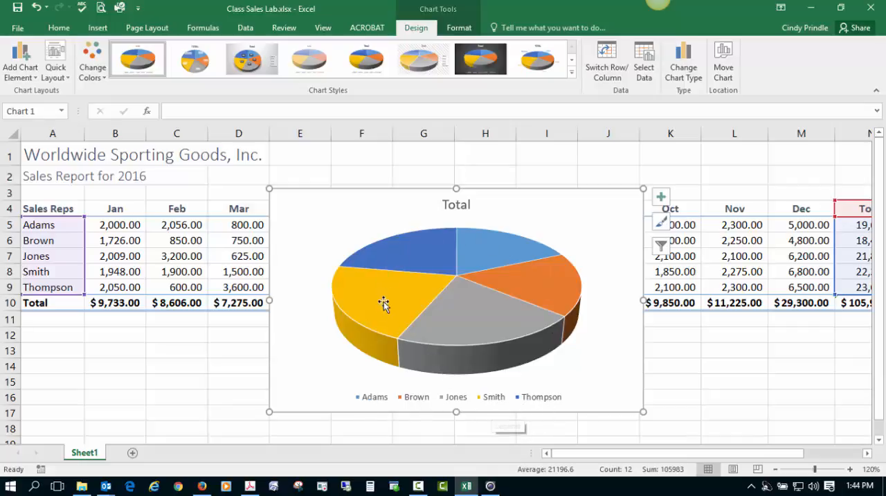
- Move the pie chart below the total row so that it starts at about cell A12
{"action": "mouse_move", "coordinate": [493, 344]}
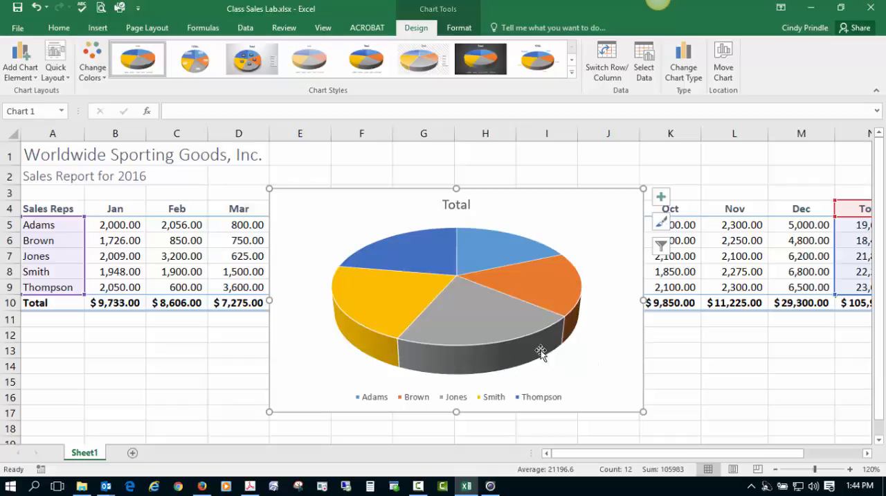
{"action": "scroll", "coordinate": [431, 254], "scroll_direction": "down", "scroll_amount": 1}
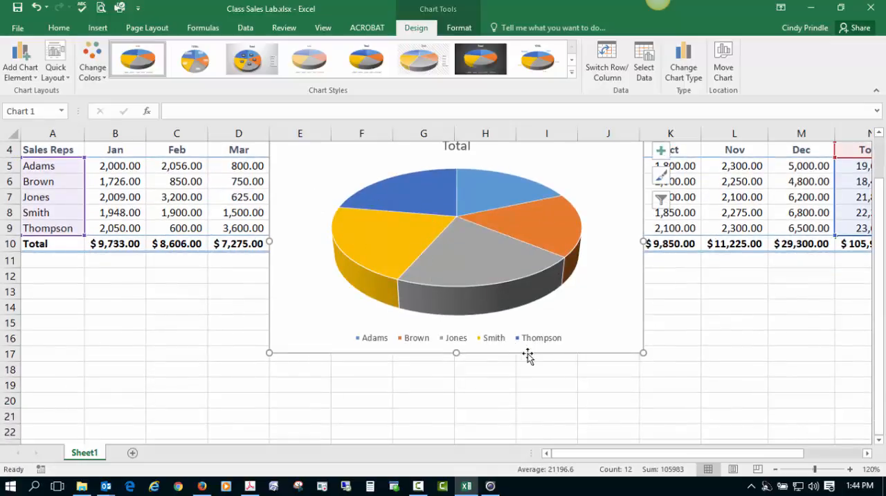
{"action": "left_click_drag", "start_coordinate": [604, 356], "coordinate": [299, 340]}
{"action": "left_click_drag", "start_coordinate": [267, 290], "coordinate": [26, 419]}
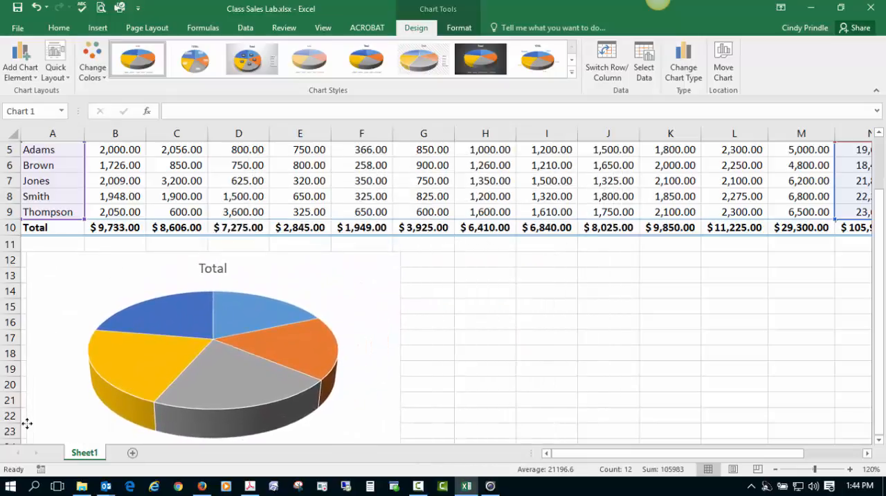
{"action": "scroll", "coordinate": [482, 406], "scroll_direction": "down", "scroll_amount": 1}
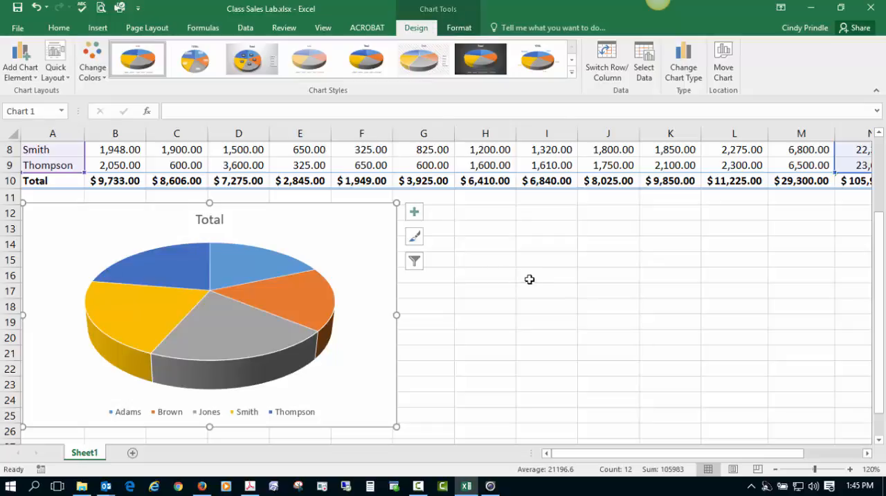
{"action": "left_click", "coordinate": [552, 274]}
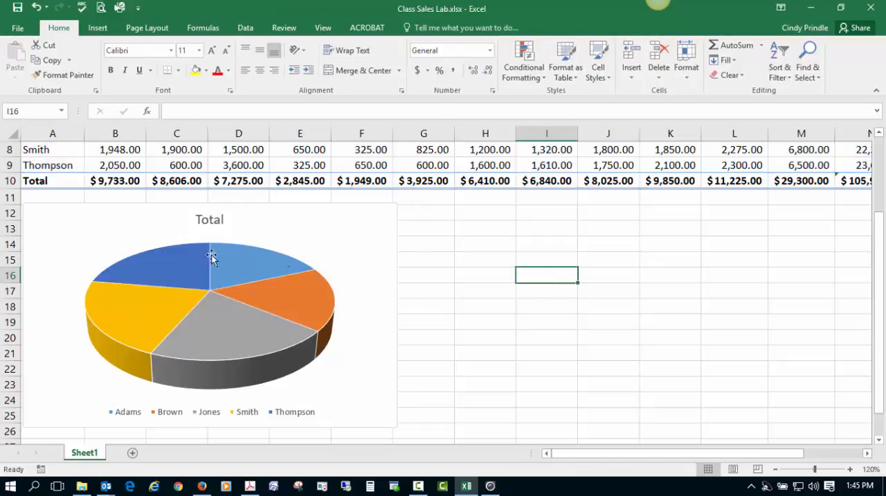
- Add data labels to the pie chart
{"action": "left_click", "coordinate": [340, 235]}
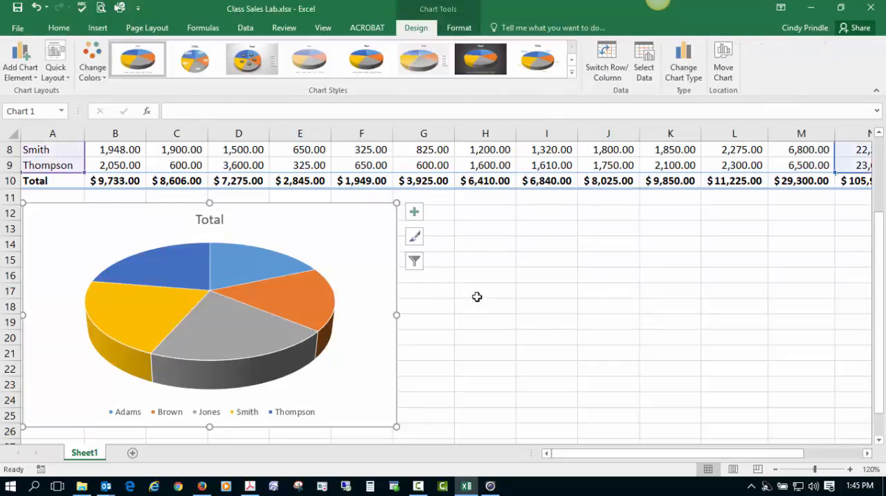
{"action": "left_click", "coordinate": [416, 214]}
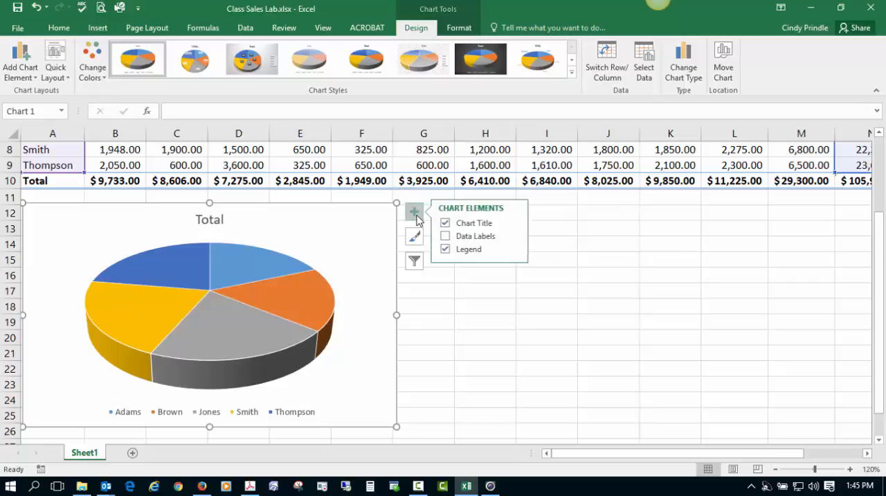
{"action": "left_click", "coordinate": [446, 238]}
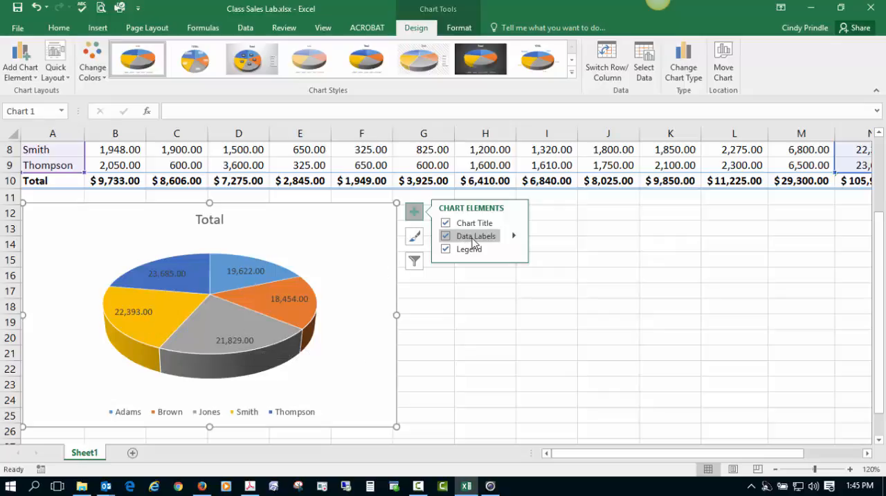
- Set the pie chart's data labels to show category name and percentage without the value, positioned at Outside End
{"action": "left_click", "coordinate": [515, 236]}
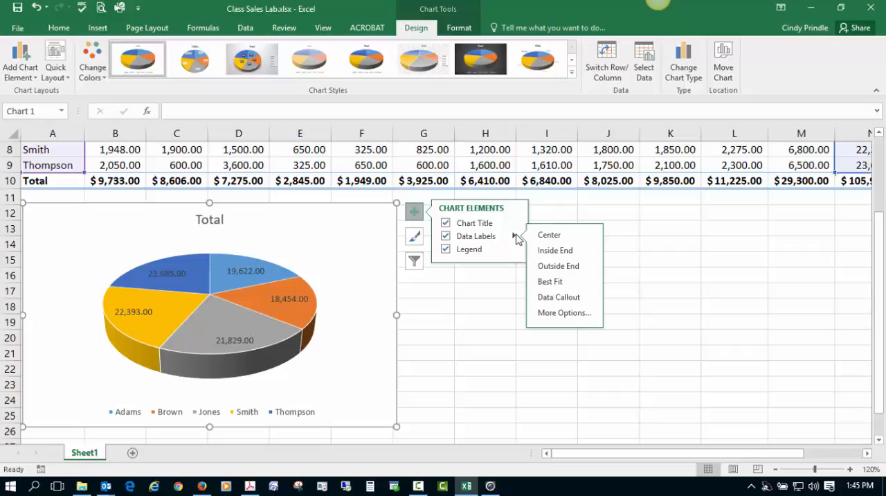
{"action": "left_click", "coordinate": [564, 312]}
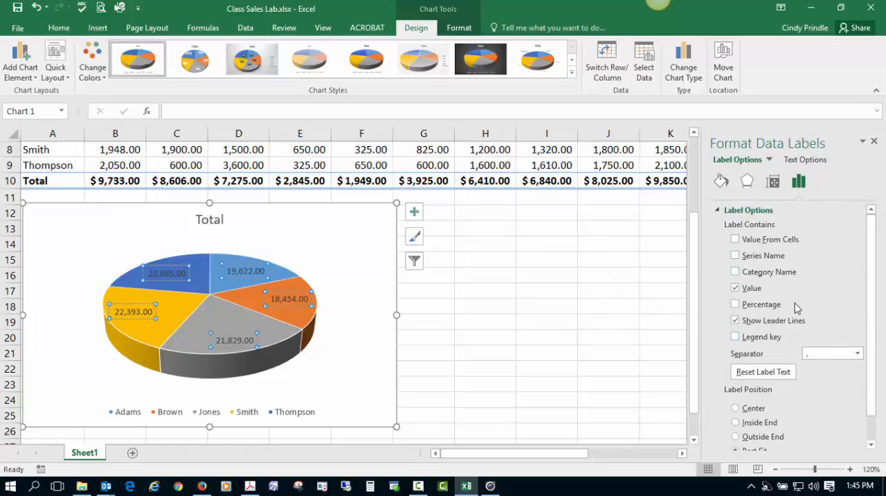
{"action": "left_click", "coordinate": [735, 288]}
{"action": "left_click", "coordinate": [735, 303]}
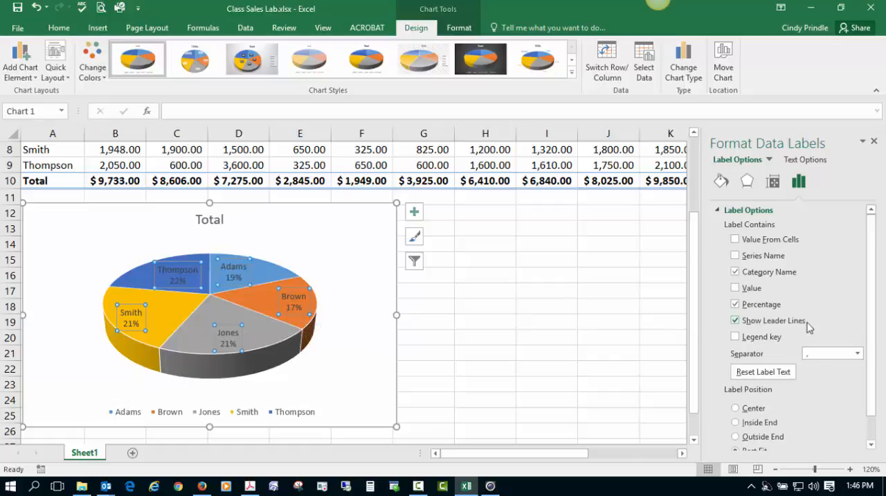
{"action": "scroll", "coordinate": [799, 396], "scroll_direction": "down", "scroll_amount": 1}
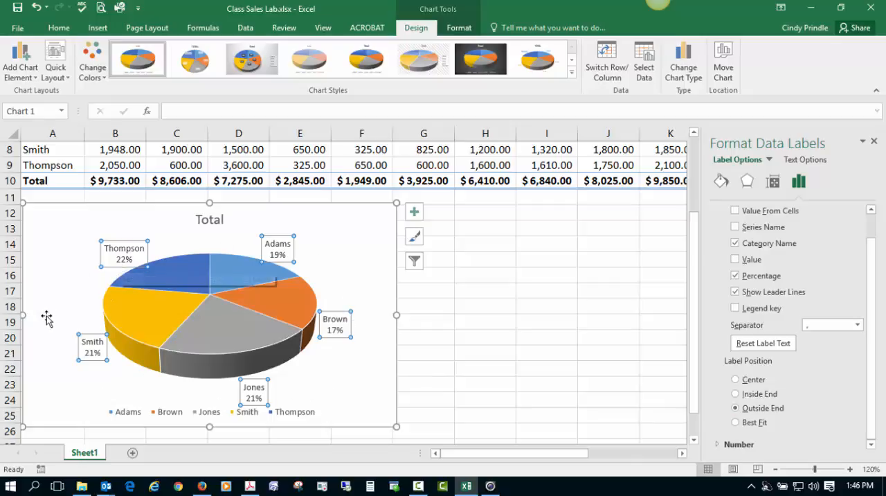
- Remove the legend from the pie chart and close the formatting pane
{"action": "left_click", "coordinate": [362, 370]}
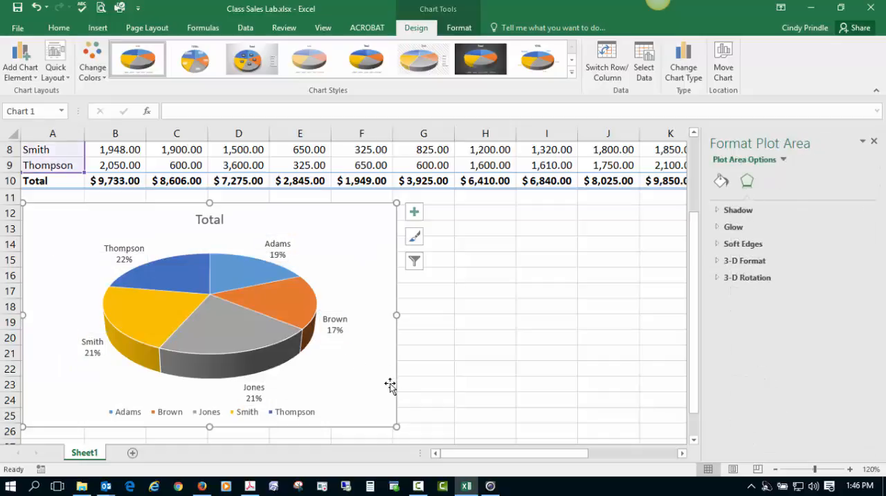
{"action": "left_click", "coordinate": [390, 385]}
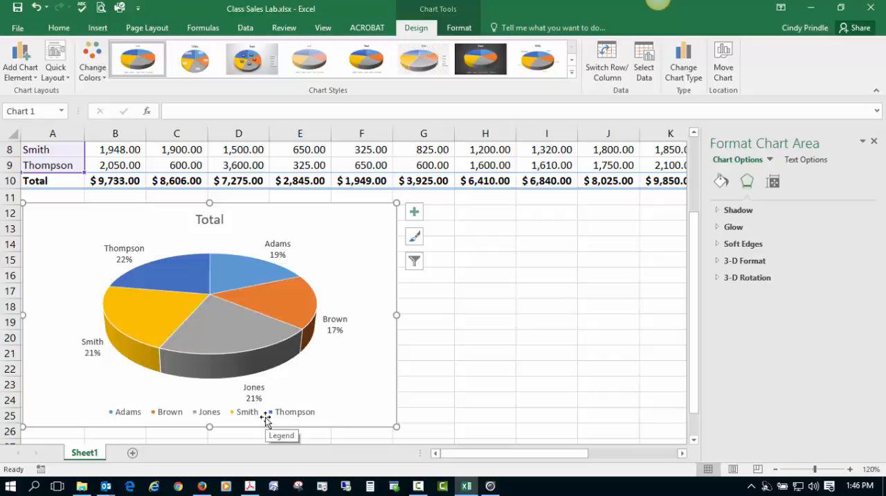
{"action": "left_click", "coordinate": [417, 216]}
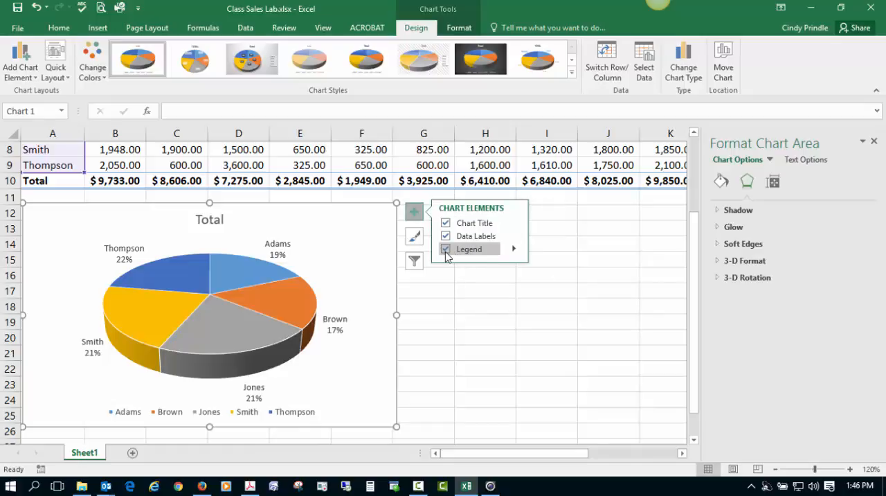
{"action": "left_click", "coordinate": [445, 250]}
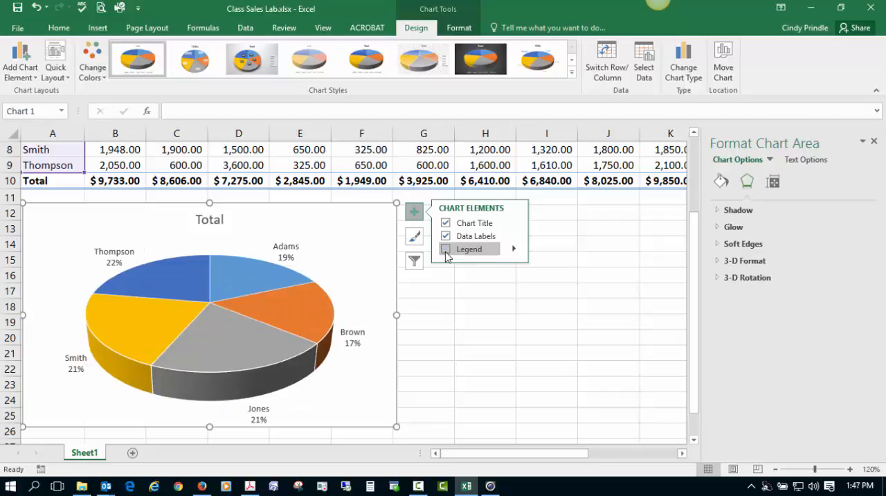
{"action": "left_click", "coordinate": [478, 315]}
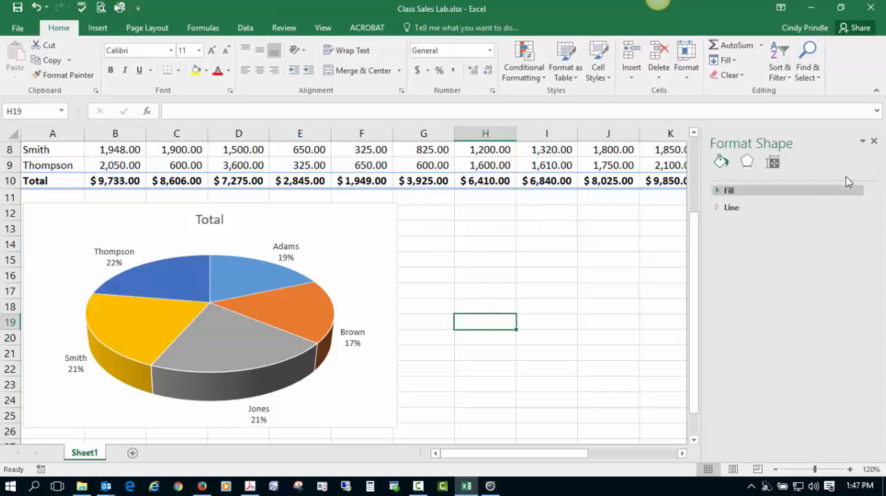
{"action": "left_click", "coordinate": [873, 142]}
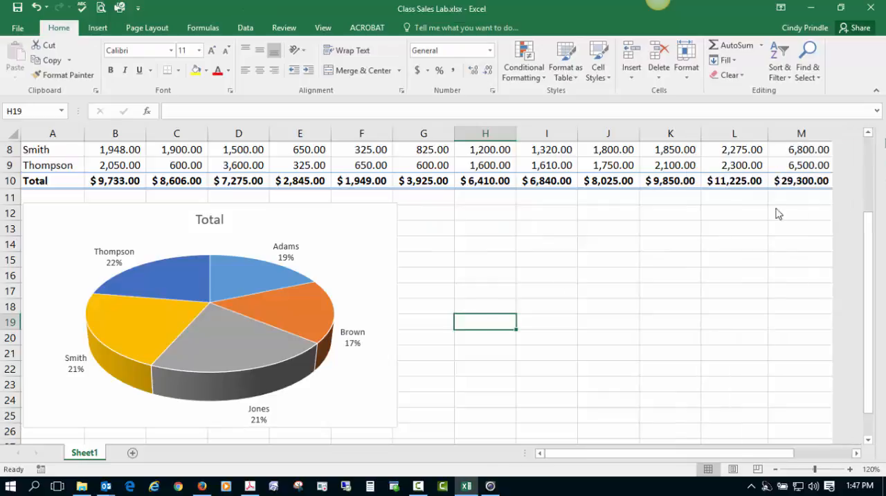
- Move the pie chart from the sales worksheet to its own new sheet named Chart1
{"action": "scroll", "coordinate": [694, 267], "scroll_direction": "up", "scroll_amount": 3}
{"action": "scroll", "coordinate": [692, 259], "scroll_direction": "down", "scroll_amount": 1}
{"action": "scroll", "coordinate": [685, 257], "scroll_direction": "up", "scroll_amount": 1}
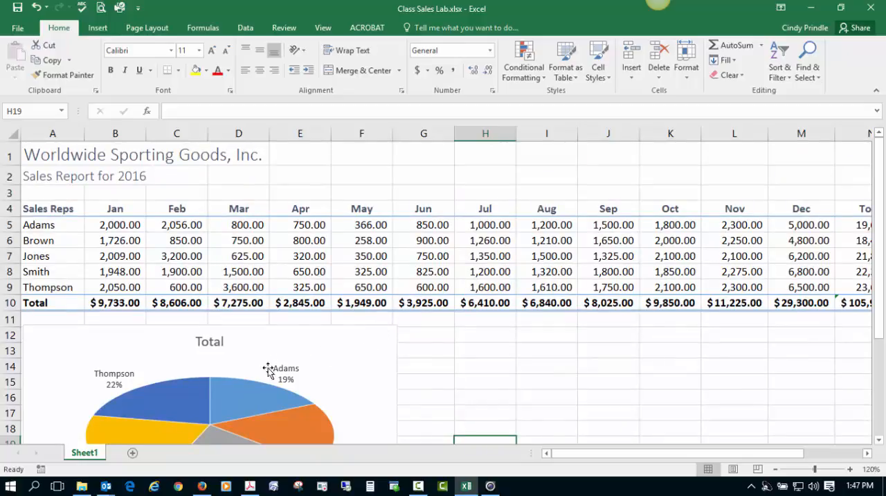
{"action": "left_click", "coordinate": [296, 350]}
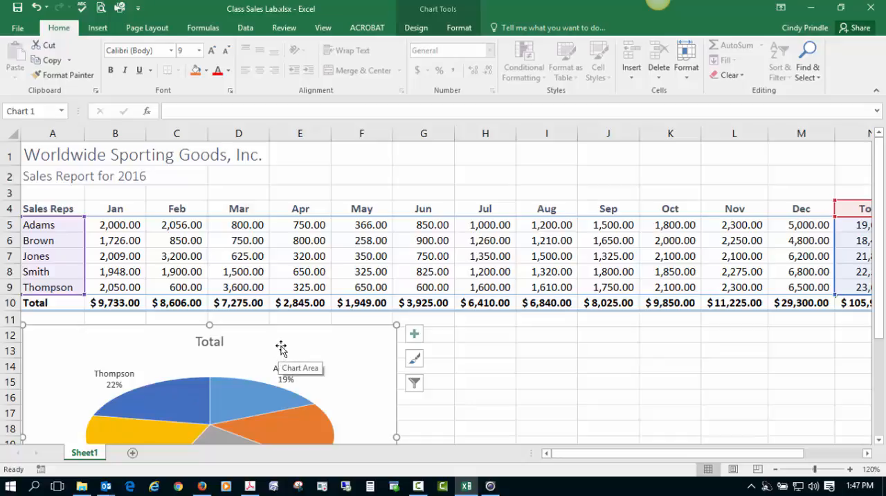
{"action": "left_click", "coordinate": [416, 28]}
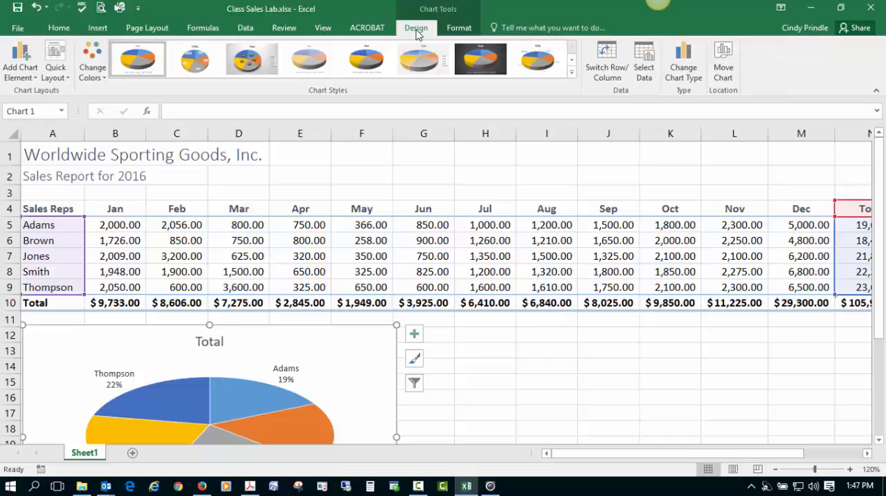
{"action": "left_click", "coordinate": [724, 72]}
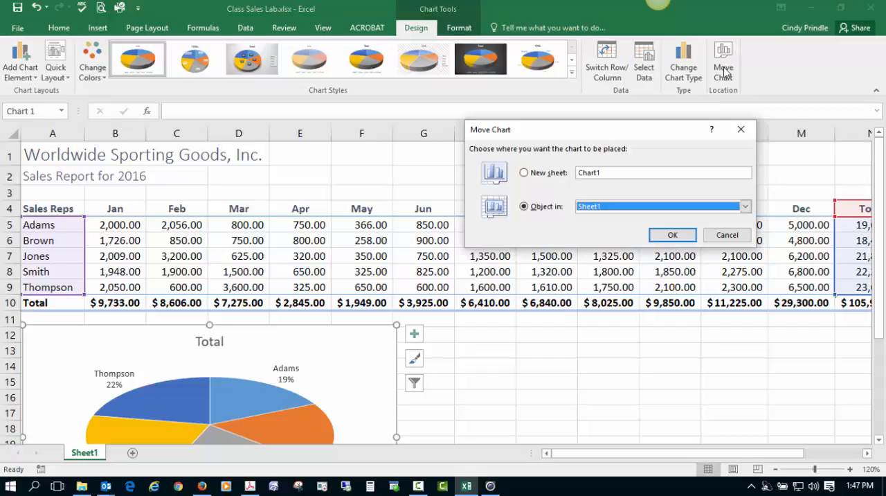
{"action": "left_click", "coordinate": [545, 175]}
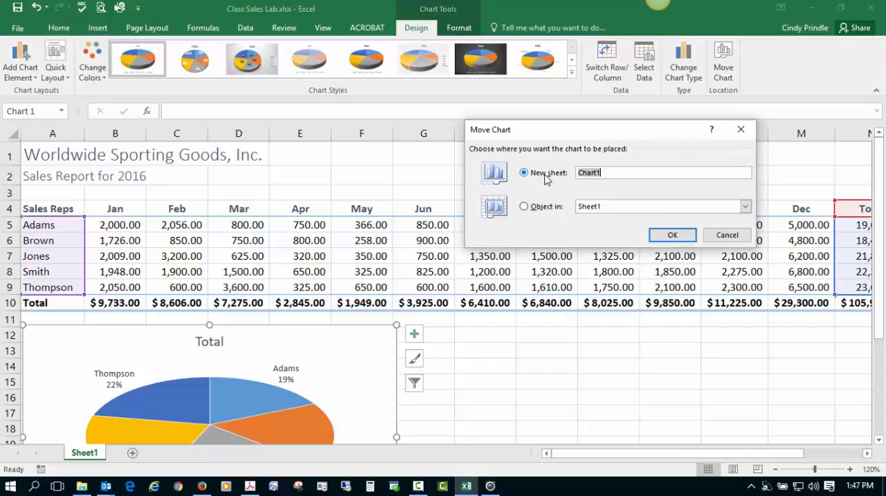
{"action": "left_click", "coordinate": [610, 174]}
{"action": "left_click", "coordinate": [671, 236]}
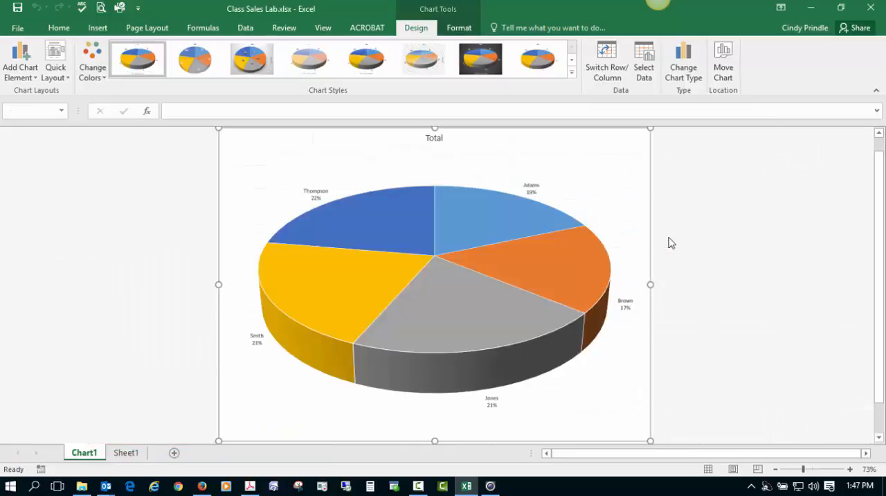
- Reorder the sheets so that Chart1 comes after Sheet1, and look at both sheets
{"action": "left_click", "coordinate": [130, 459]}
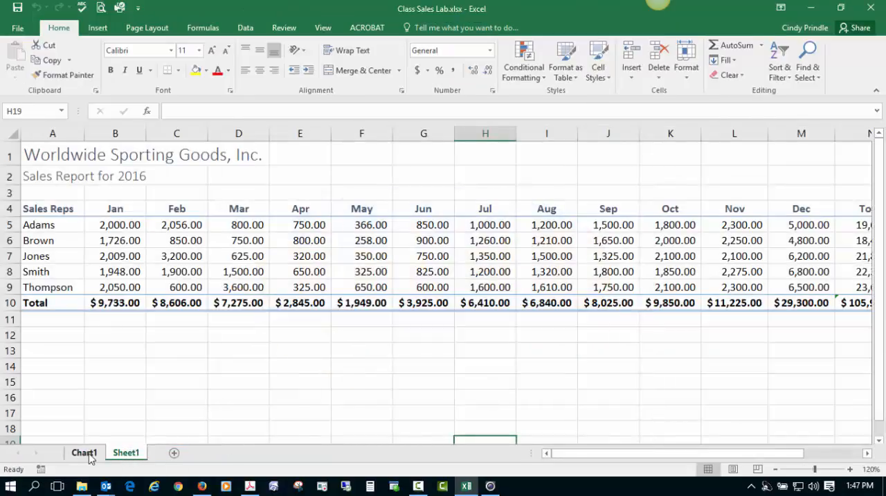
{"action": "left_click", "coordinate": [88, 457]}
{"action": "left_click", "coordinate": [119, 457]}
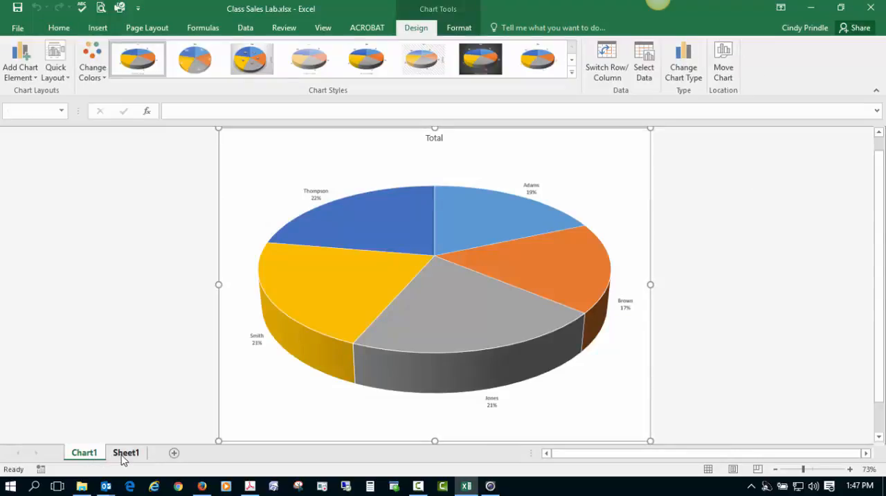
{"action": "left_click", "coordinate": [85, 454]}
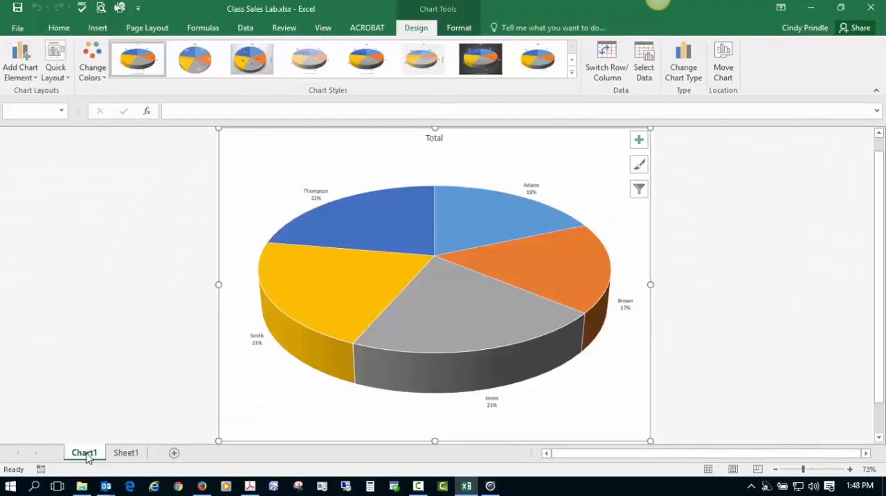
{"action": "left_click_drag", "start_coordinate": [85, 453], "coordinate": [164, 443]}
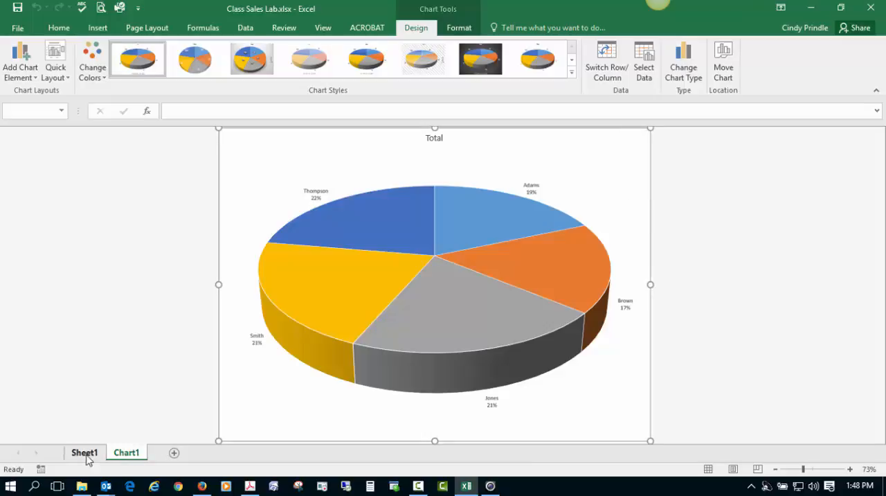
{"action": "left_click", "coordinate": [86, 455]}
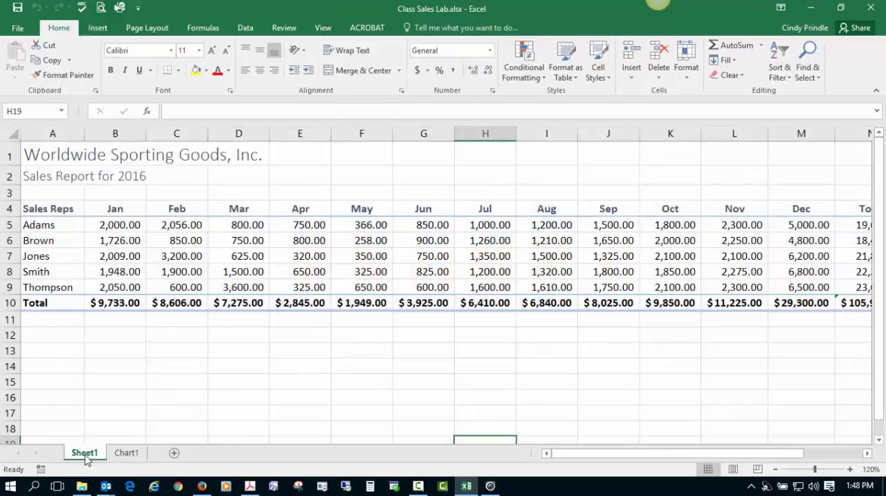
{"action": "left_click", "coordinate": [127, 457]}
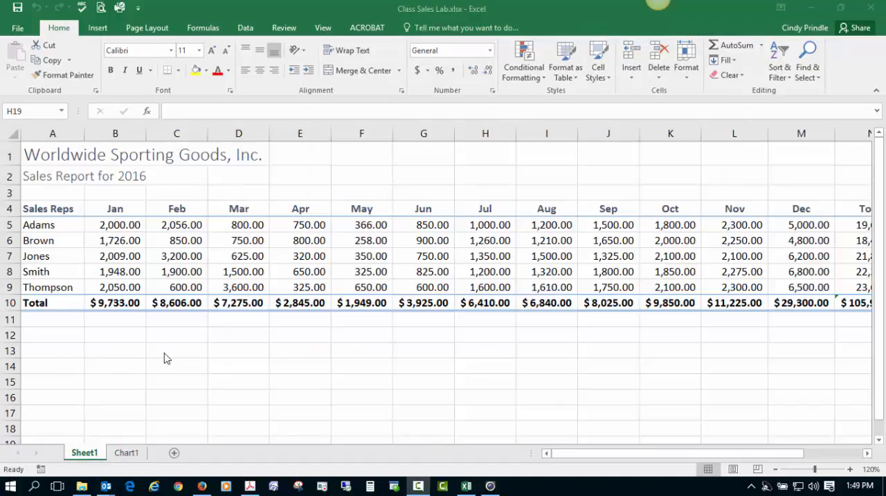
{"action": "left_click", "coordinate": [130, 455]}
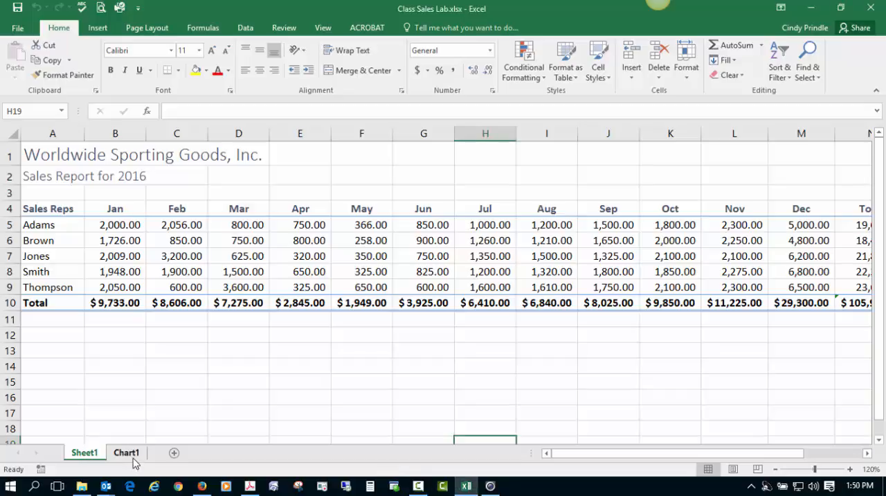
- Rename the Sheet1 worksheet as Sales
{"action": "right_click", "coordinate": [84, 454]}
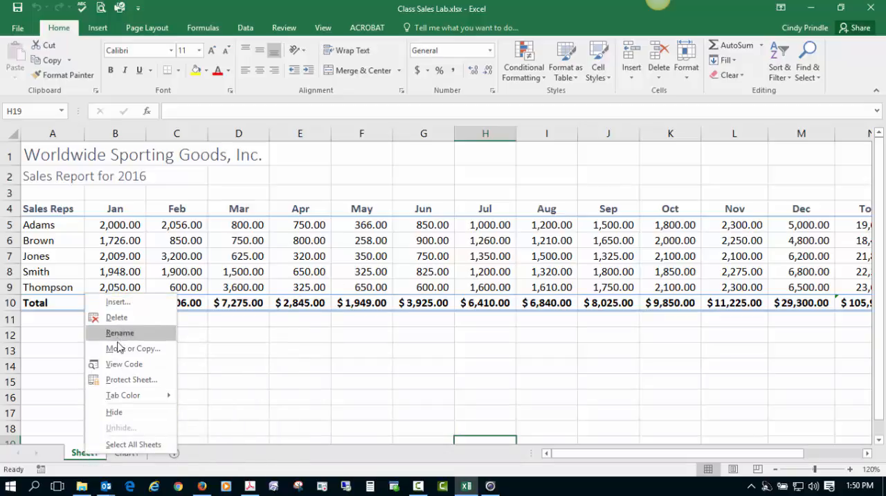
{"action": "left_click", "coordinate": [81, 457]}
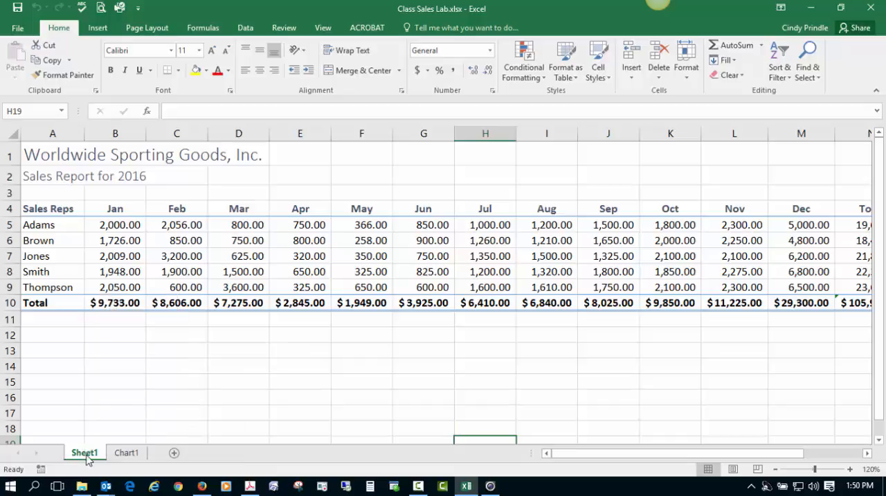
{"action": "double_click", "coordinate": [85, 453]}
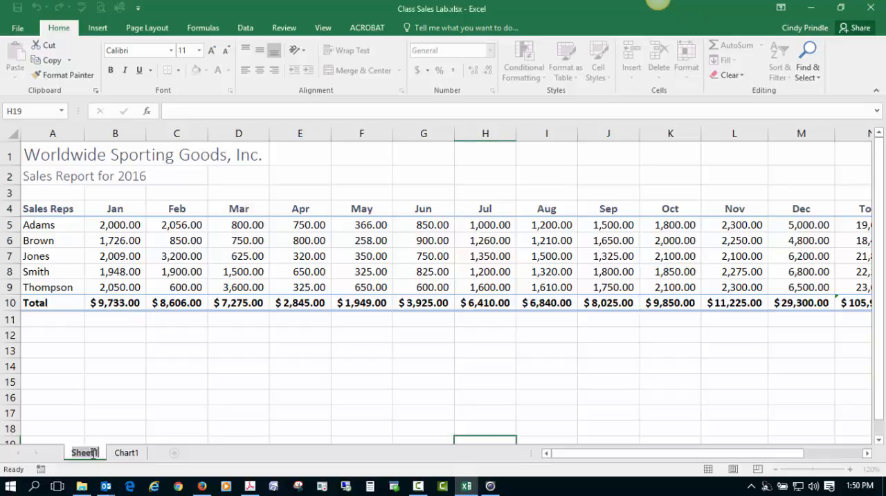
{"action": "type", "text": "Sales"}
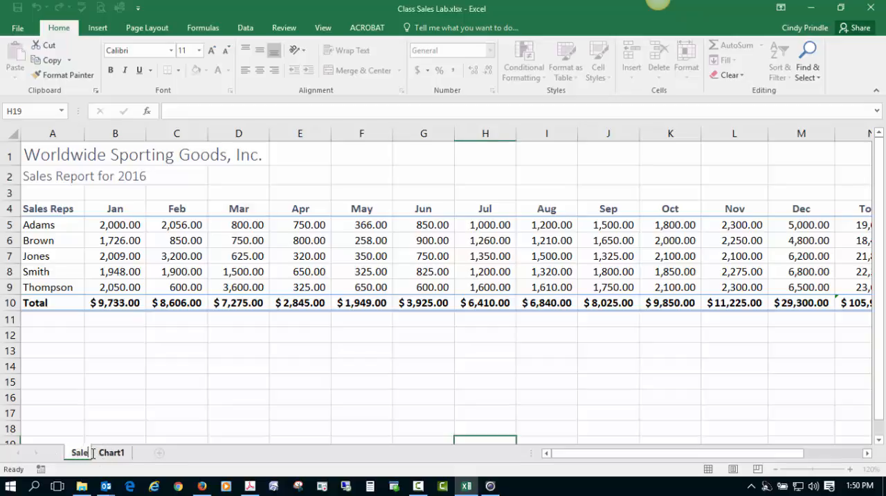
{"action": "key", "text": "Return"}
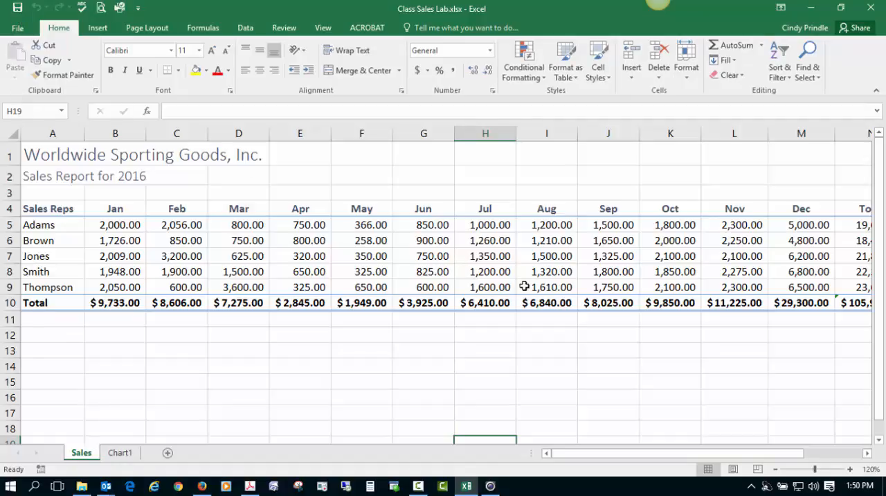
{"action": "left_click", "coordinate": [659, 0]}
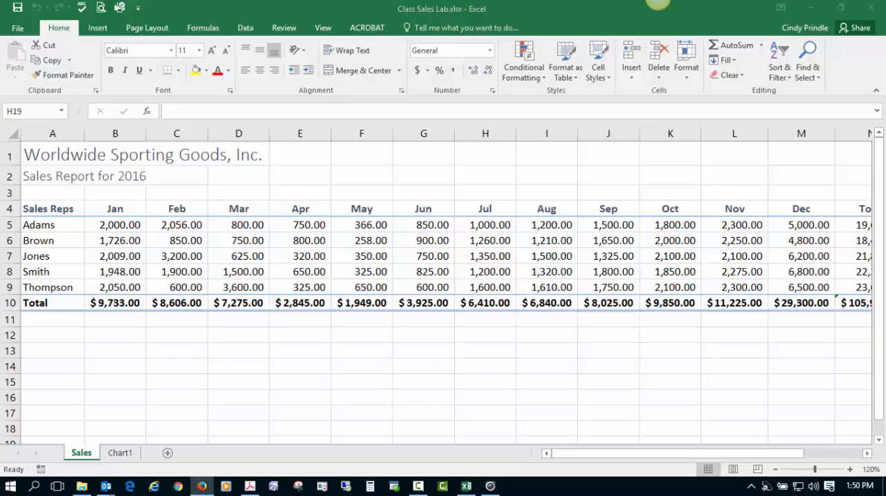